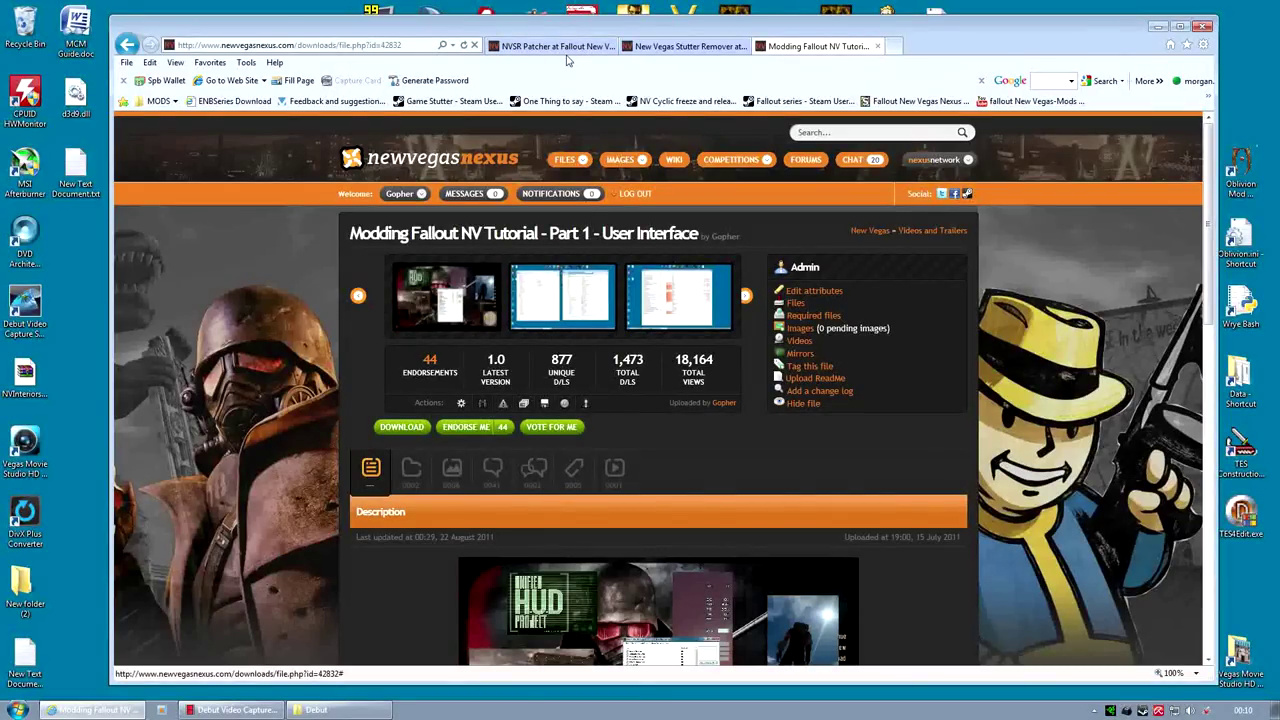
Step: Switch to the New Vegas Stutter Remover mod page showing version 4.1.28
left_click(680, 46)
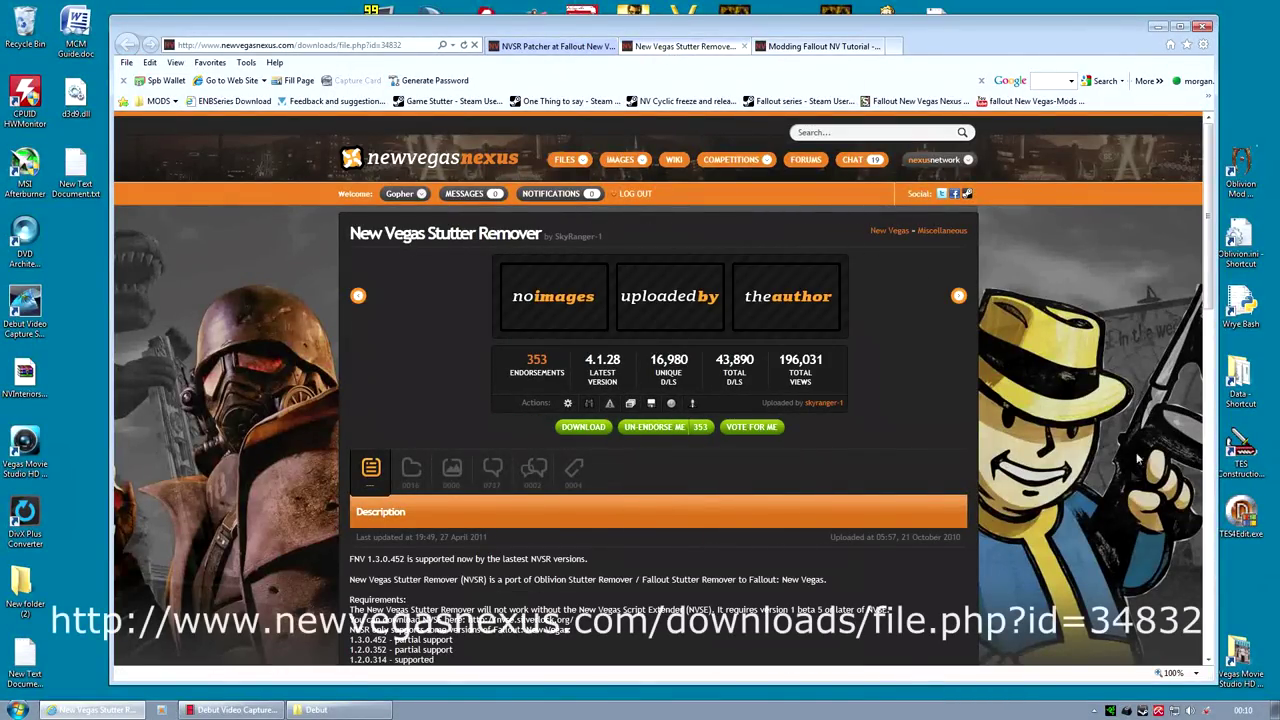
Step: Download the main NVSR_4-1-28 file from the mod's Files list through a download server
left_click(421, 479)
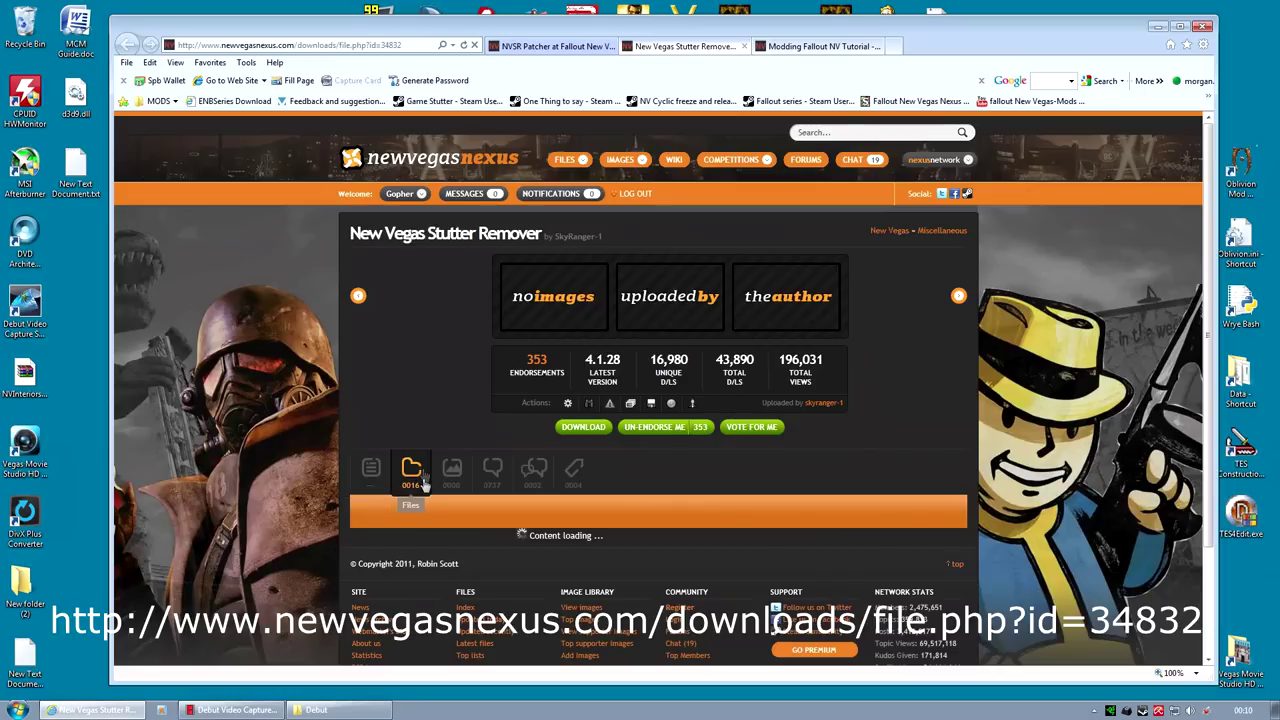
scroll(472, 445, "down", 3)
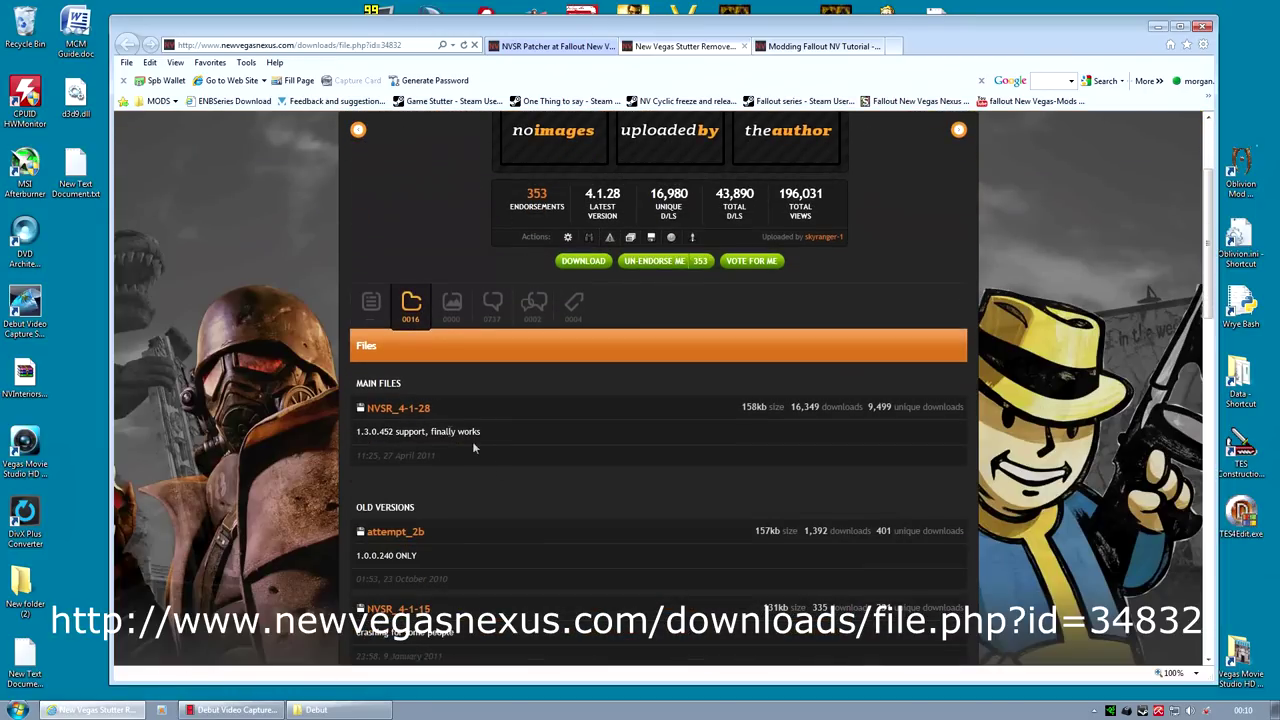
left_click(410, 411)
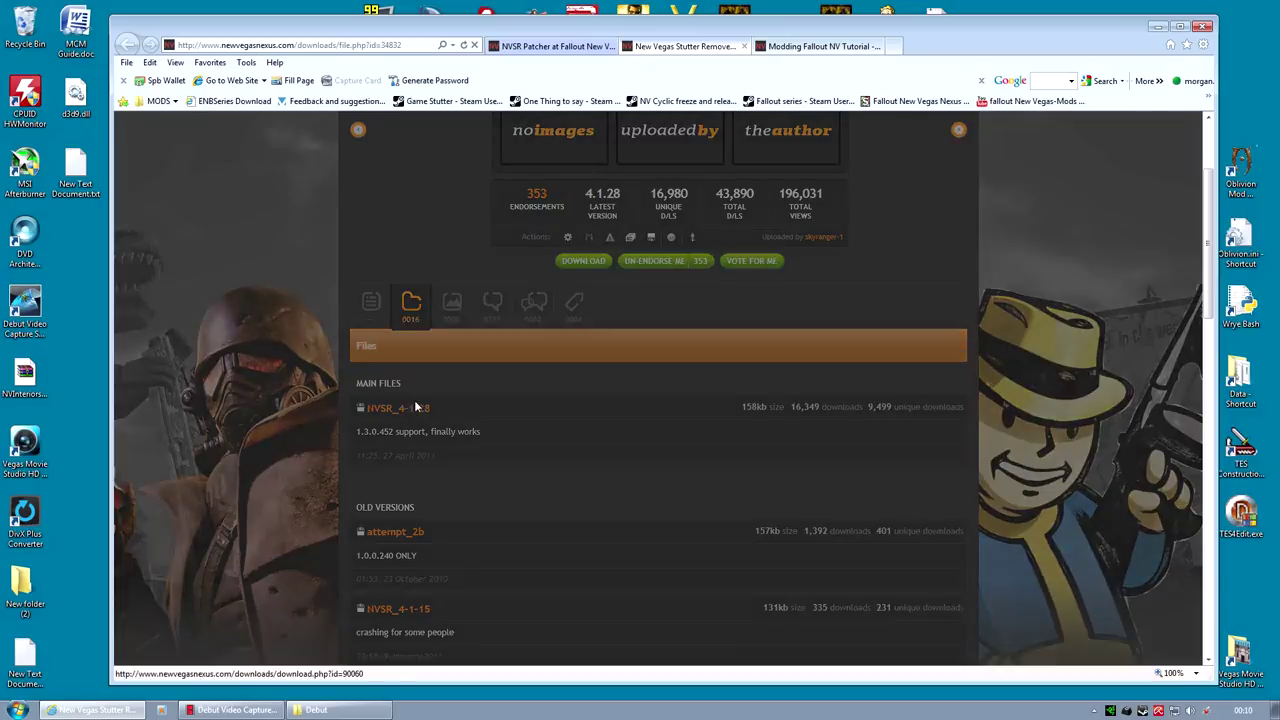
left_click(543, 369)
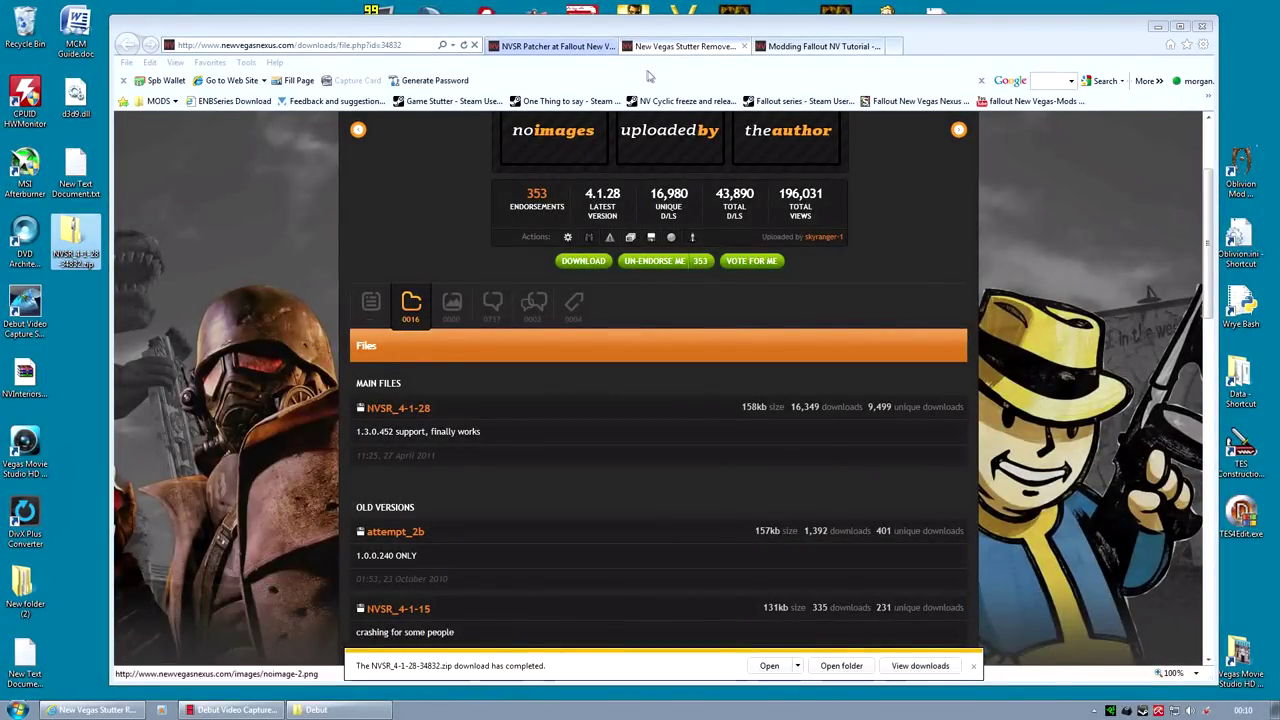
left_click(540, 50)
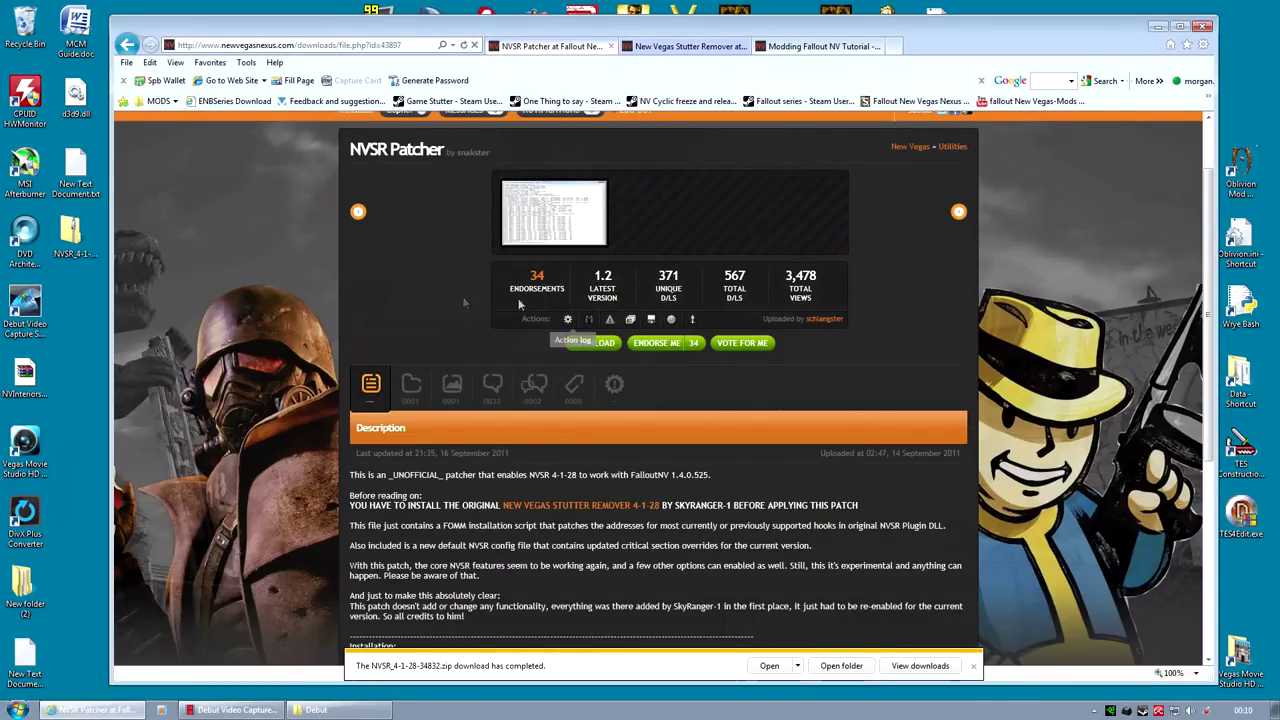
Step: Download the NVSR Patcher 1_2 file from its Files list, then minimize the browser
scroll(365, 327, "up", 2)
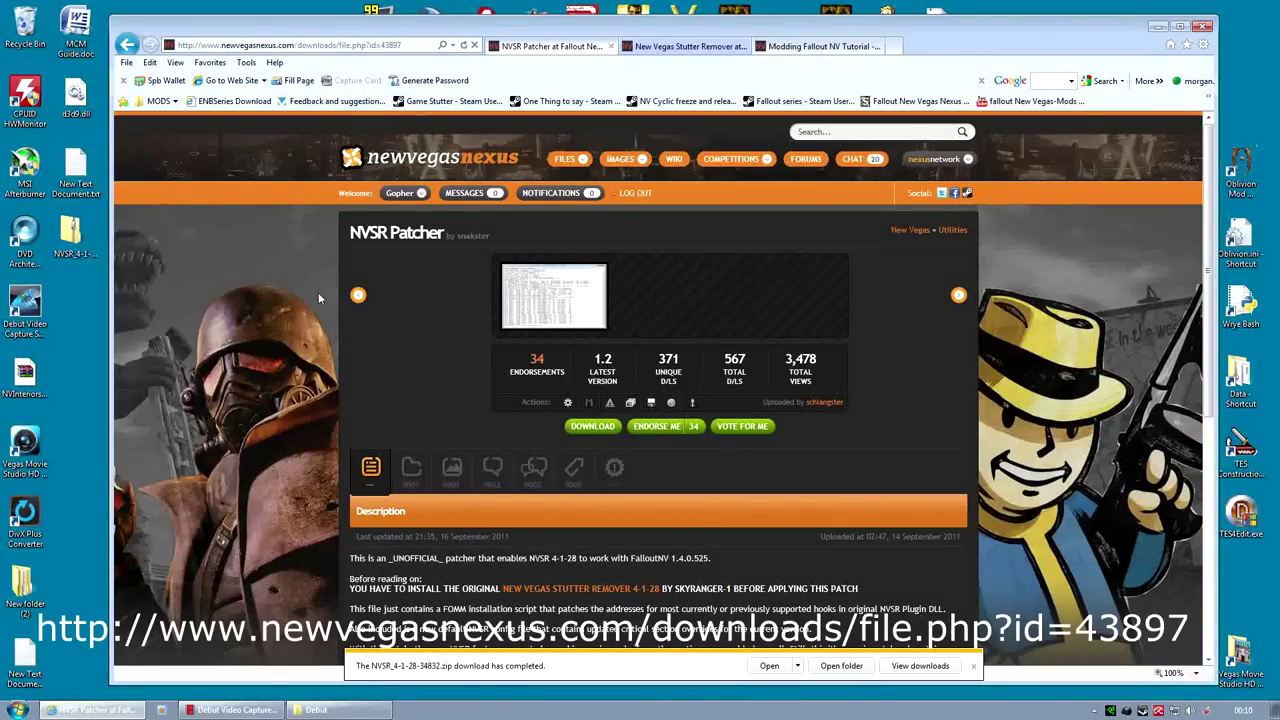
scroll(325, 285, "down", 4)
scroll(331, 286, "up", 2)
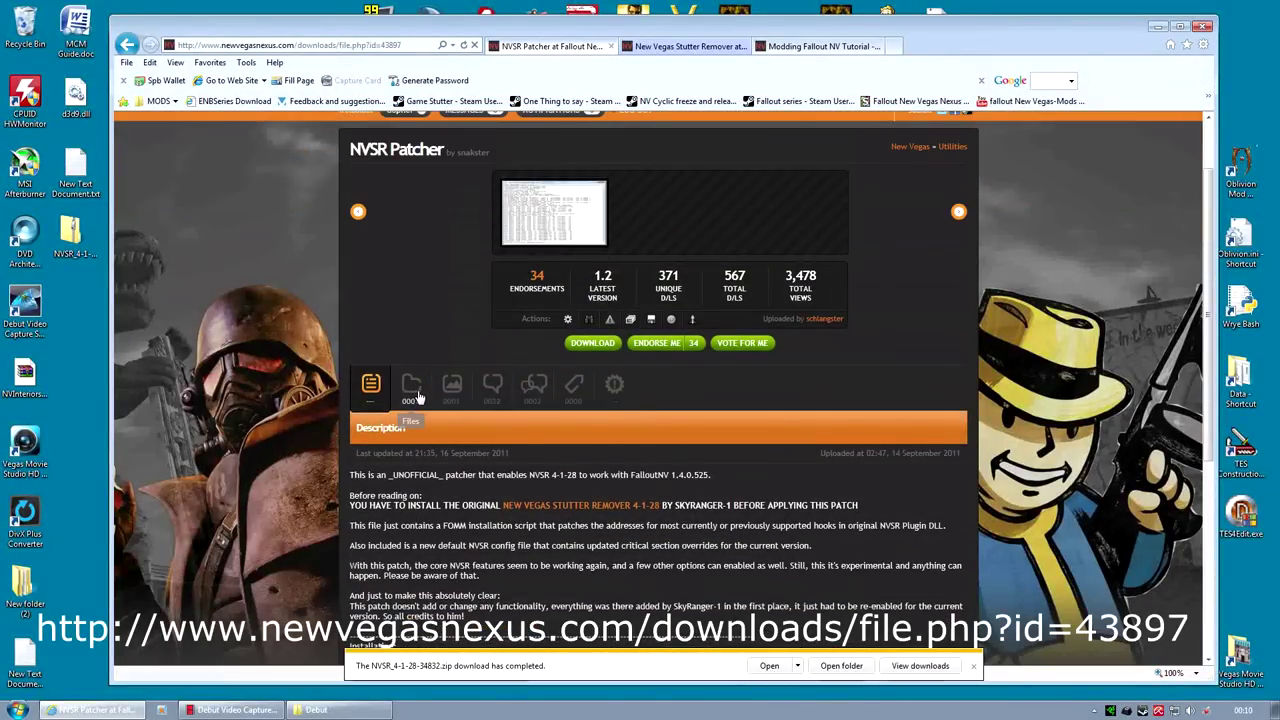
left_click(411, 380)
scroll(624, 461, "down", 1)
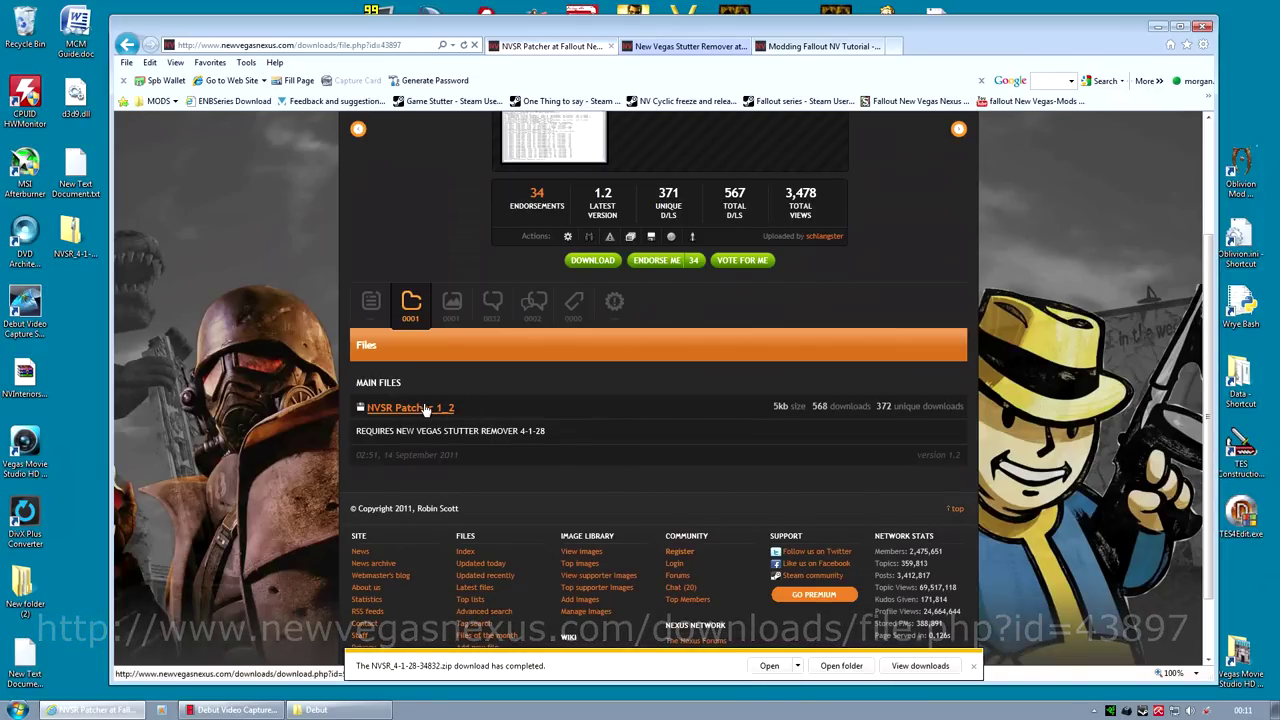
left_click(430, 408)
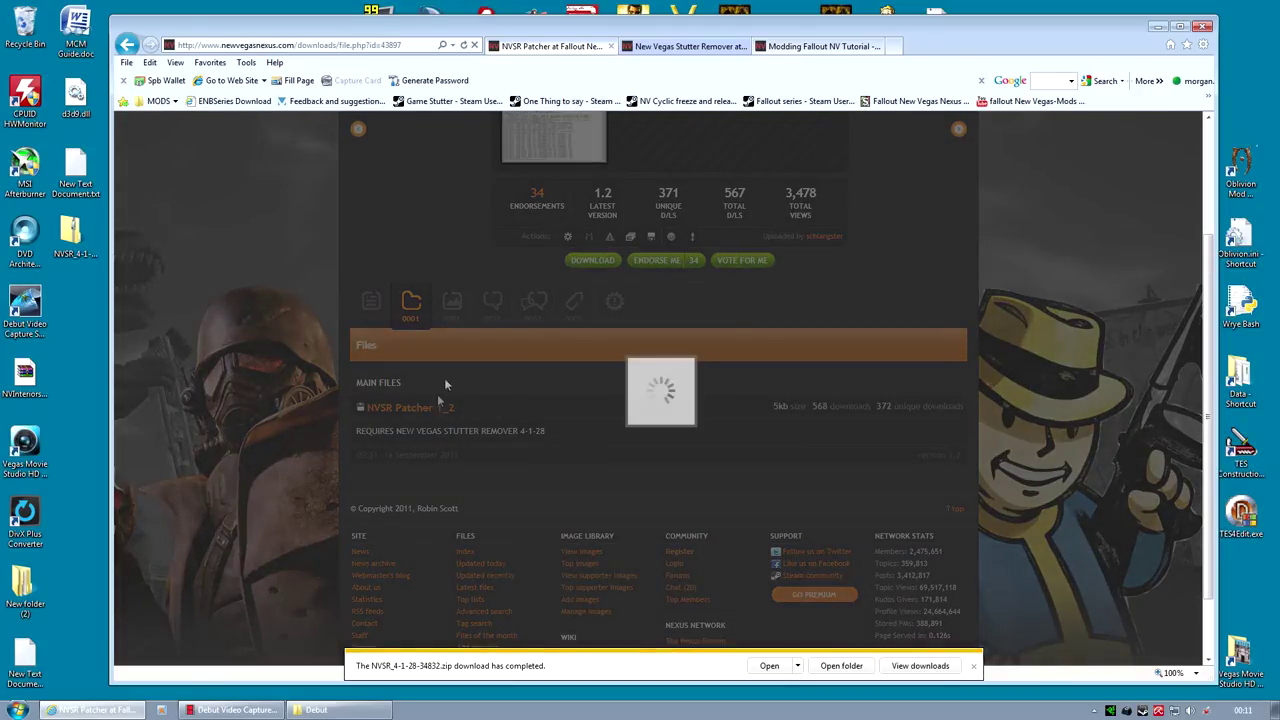
left_click(553, 410)
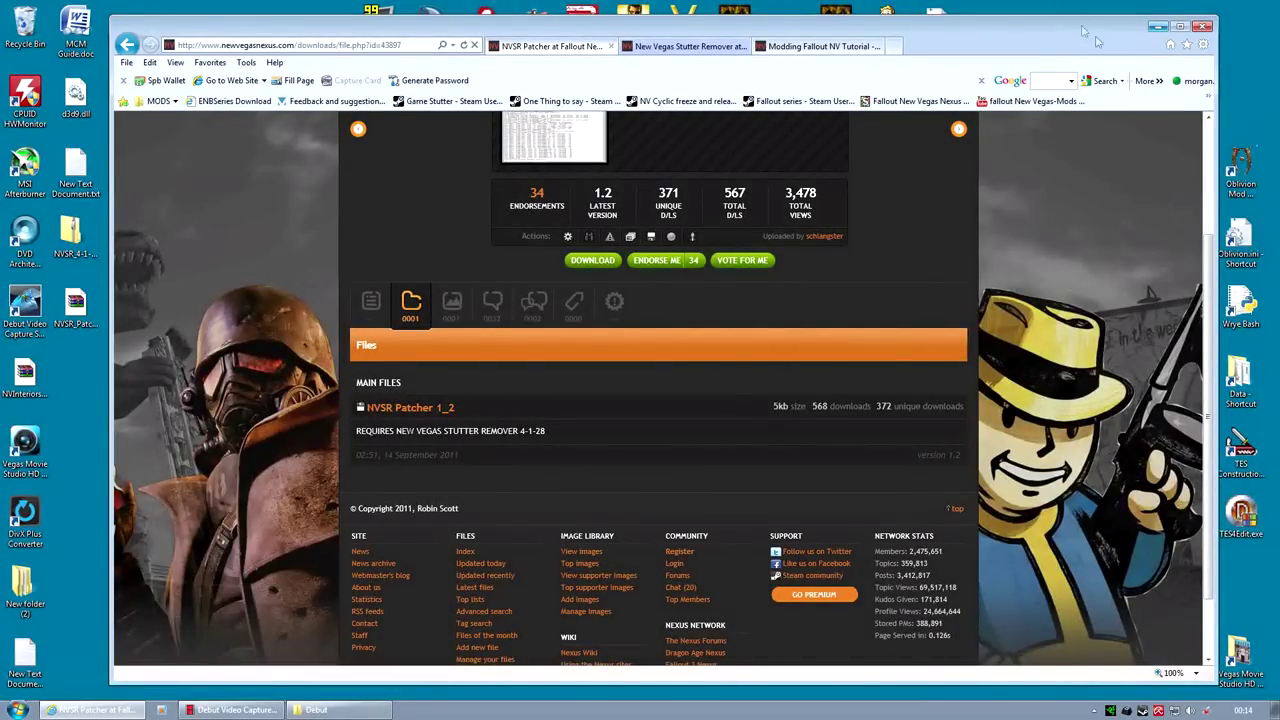
left_click(1157, 26)
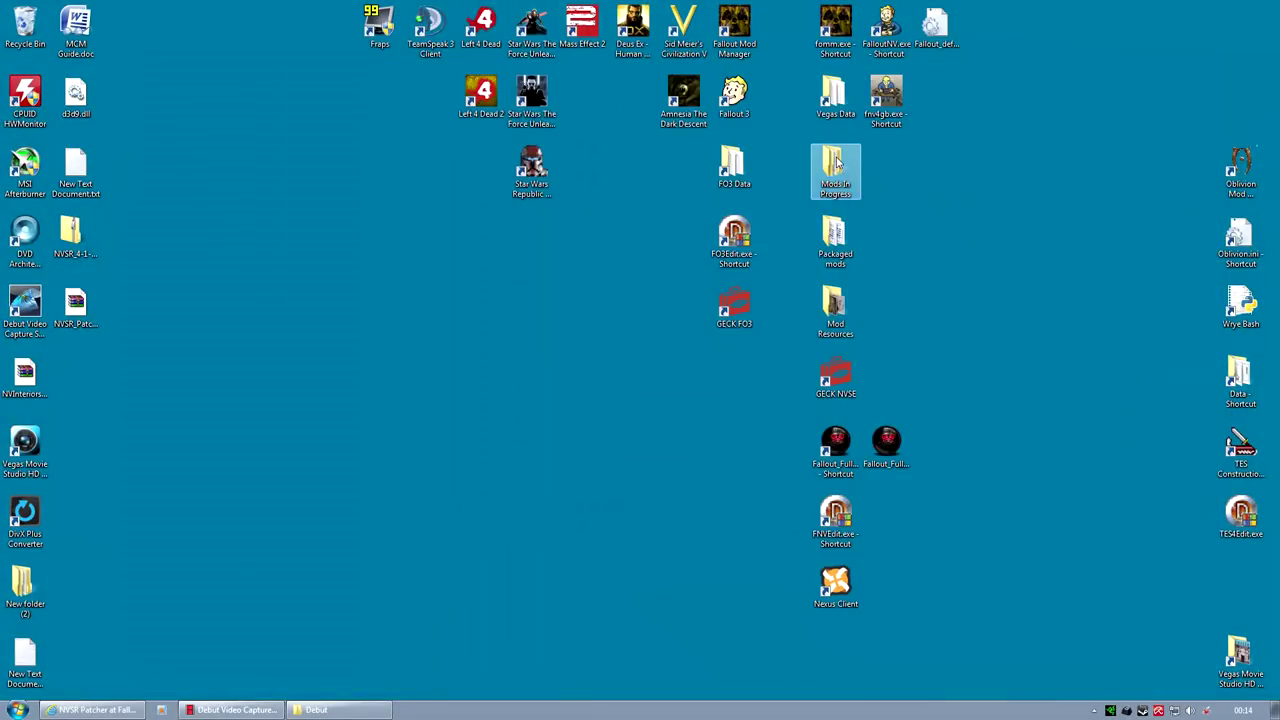
Step: Open the fallout new vegas Data folder beside the NVSR_4-1-28-34832.zip contents
double_click(834, 100)
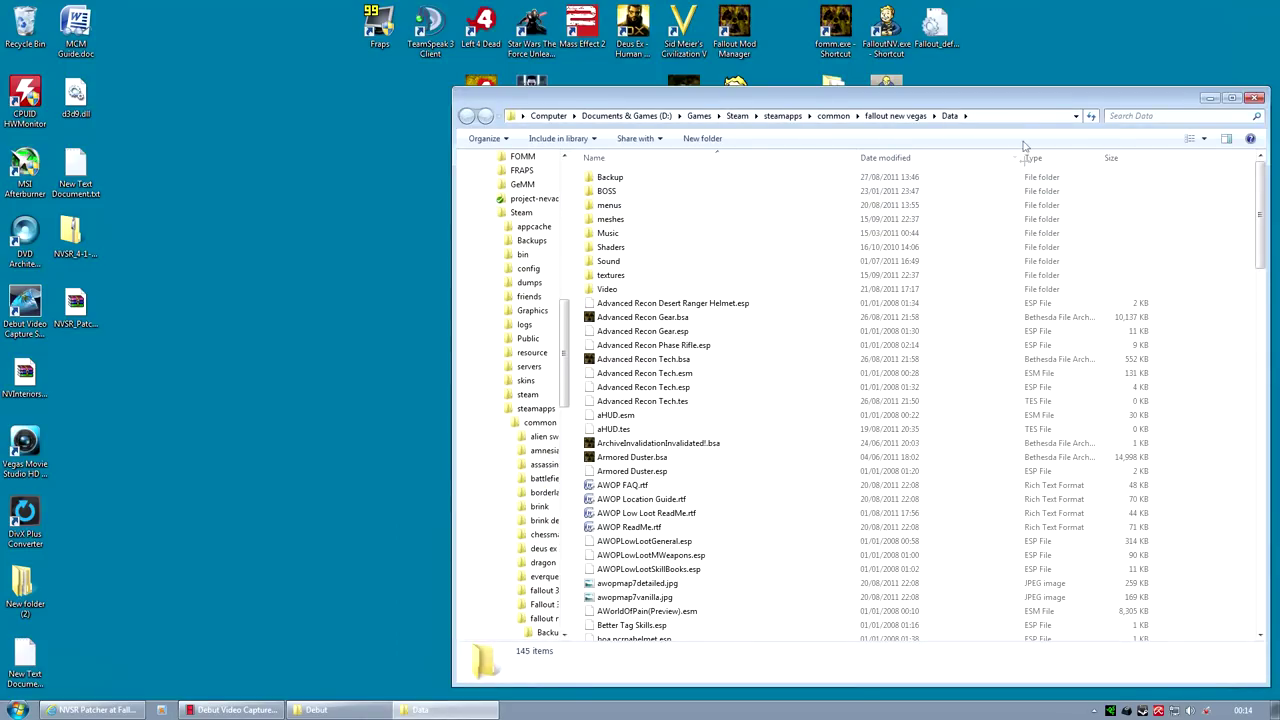
left_click_drag(1026, 107, 1000, 67)
left_click(78, 240)
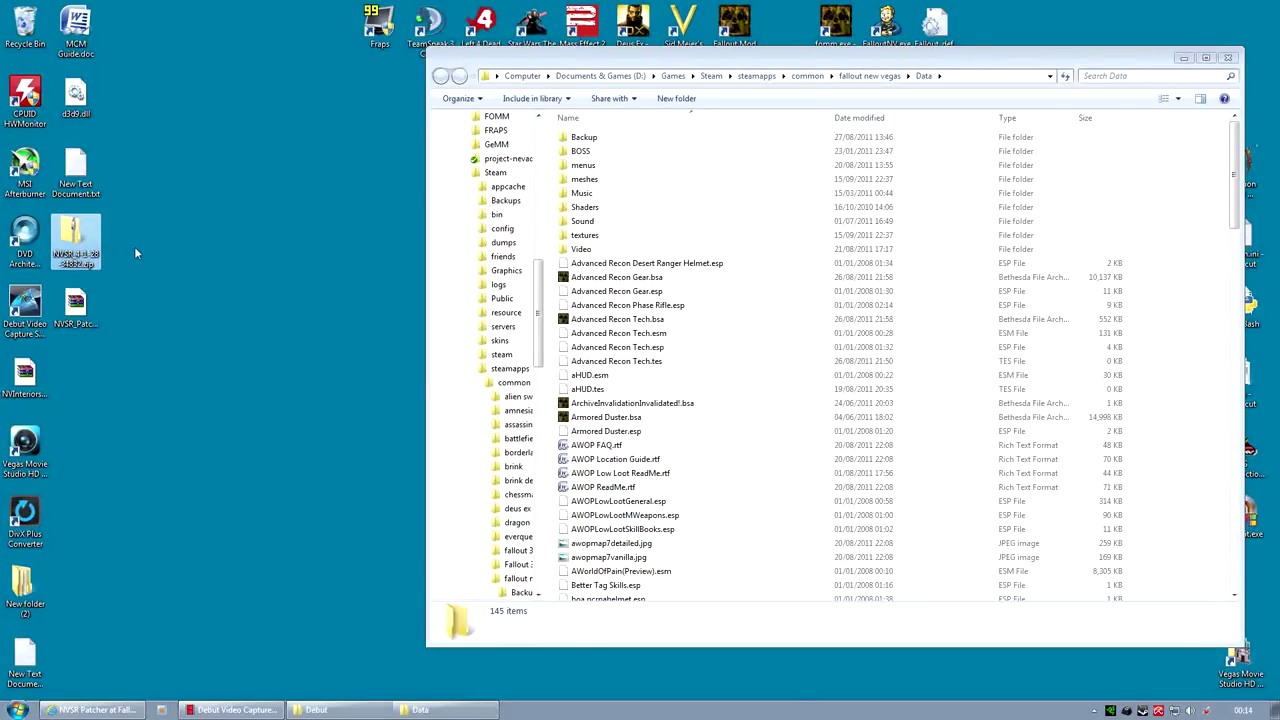
double_click(75, 240)
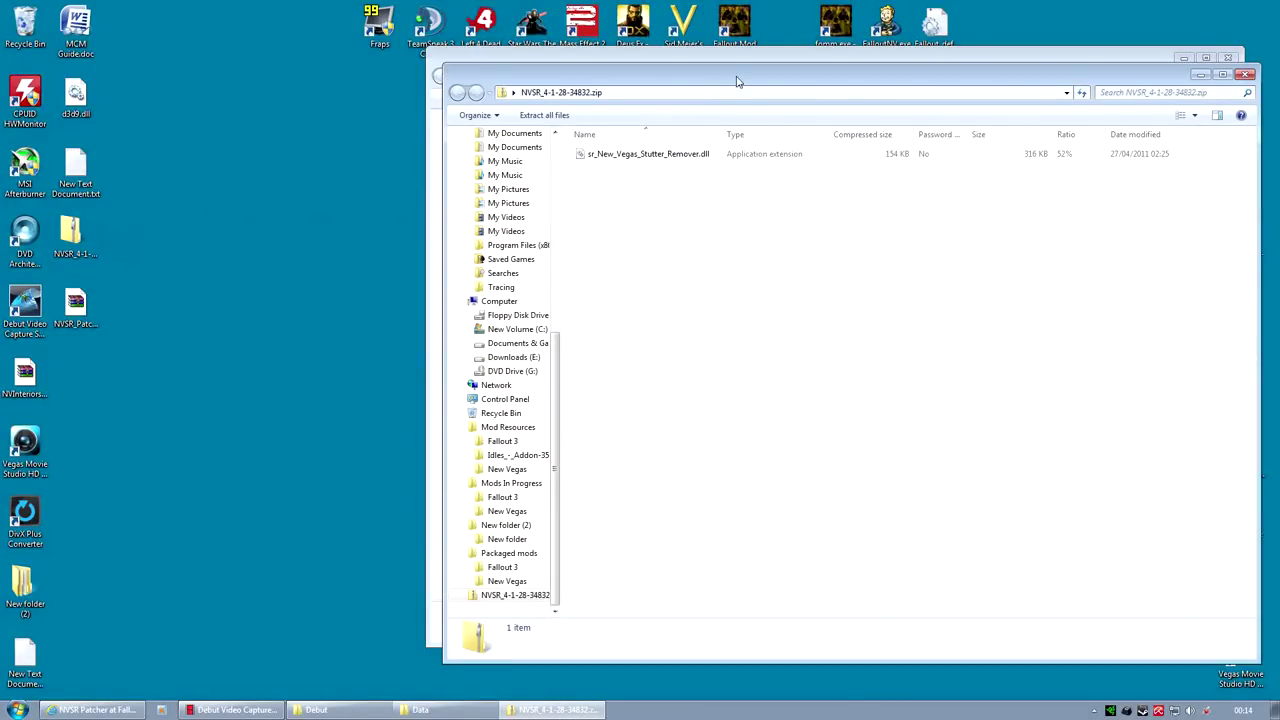
left_click_drag(737, 82, 372, 74)
left_click(268, 148)
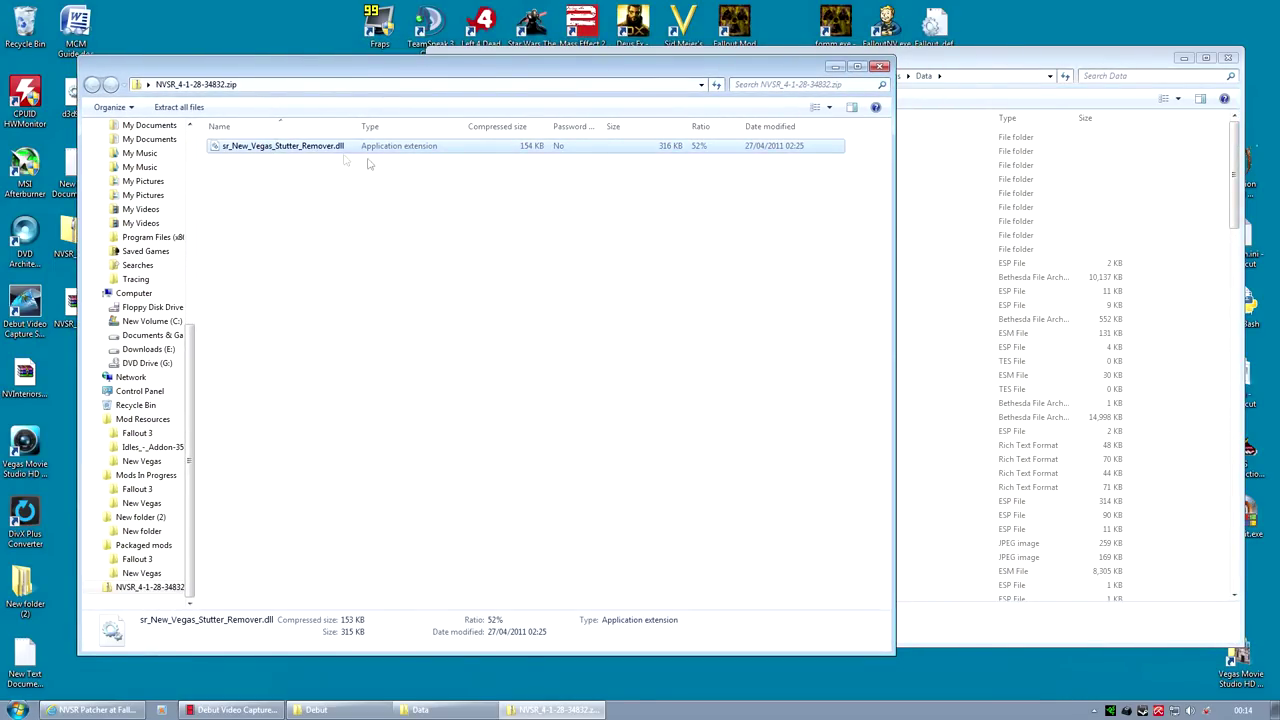
left_click(943, 70)
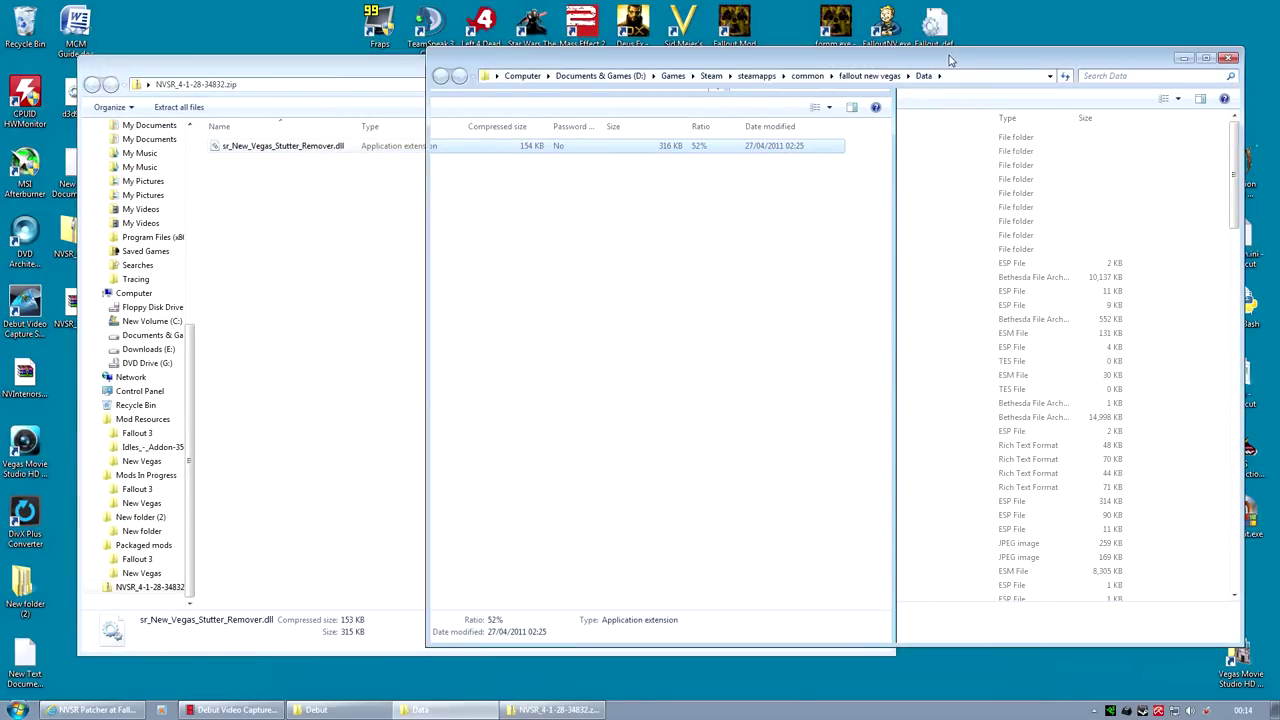
Step: Create an NVSE folder inside the game's Data folder and open it
right_click(1170, 296)
mouse_move(1150, 505)
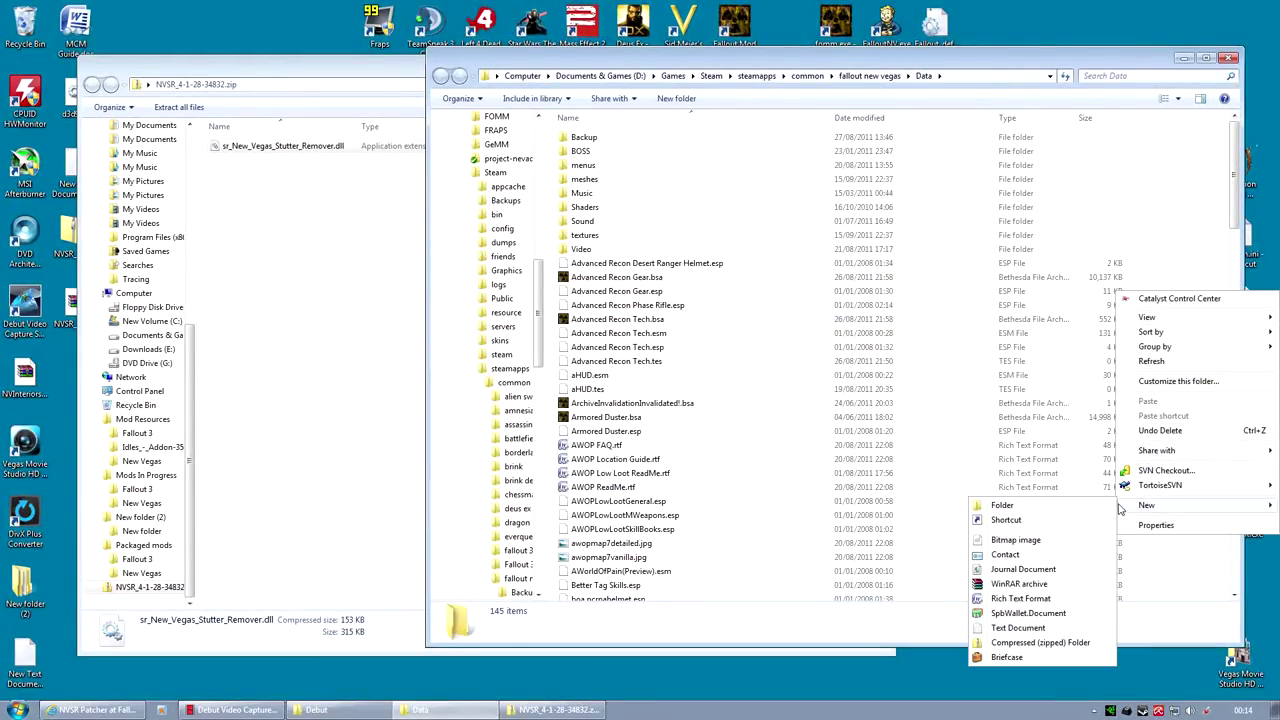
left_click(1041, 508)
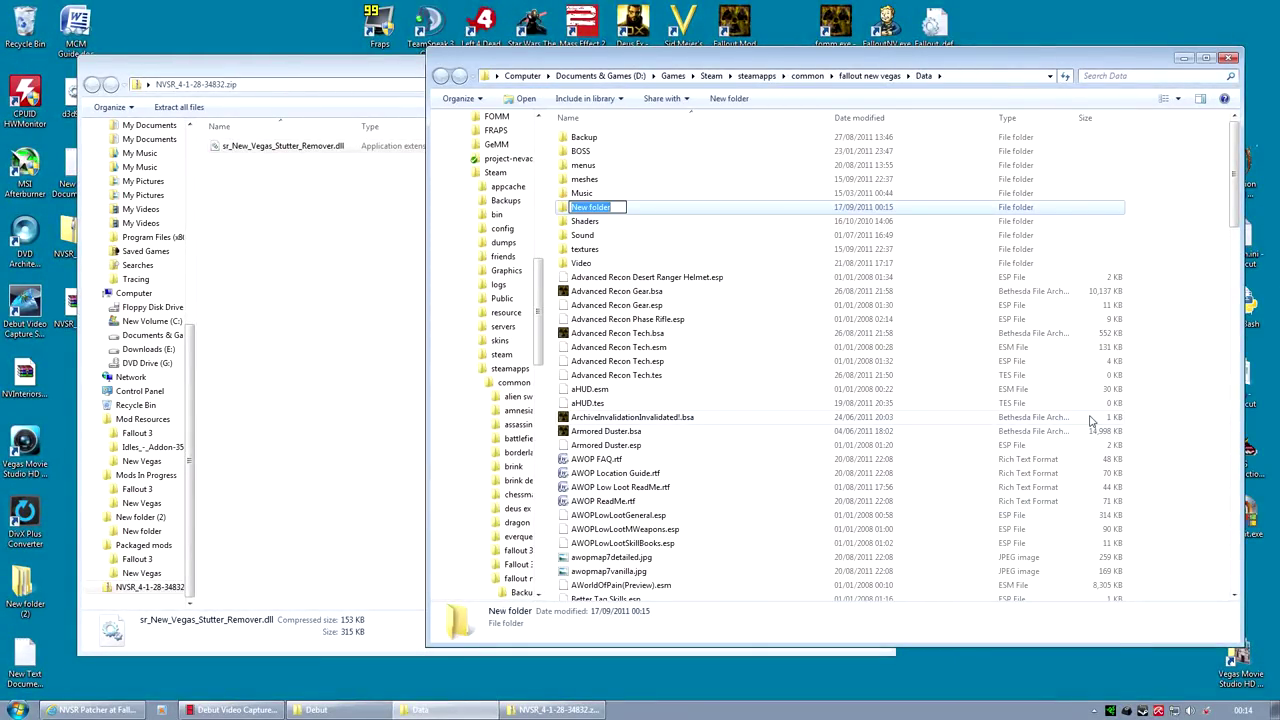
type("NVSE")
left_click(710, 319)
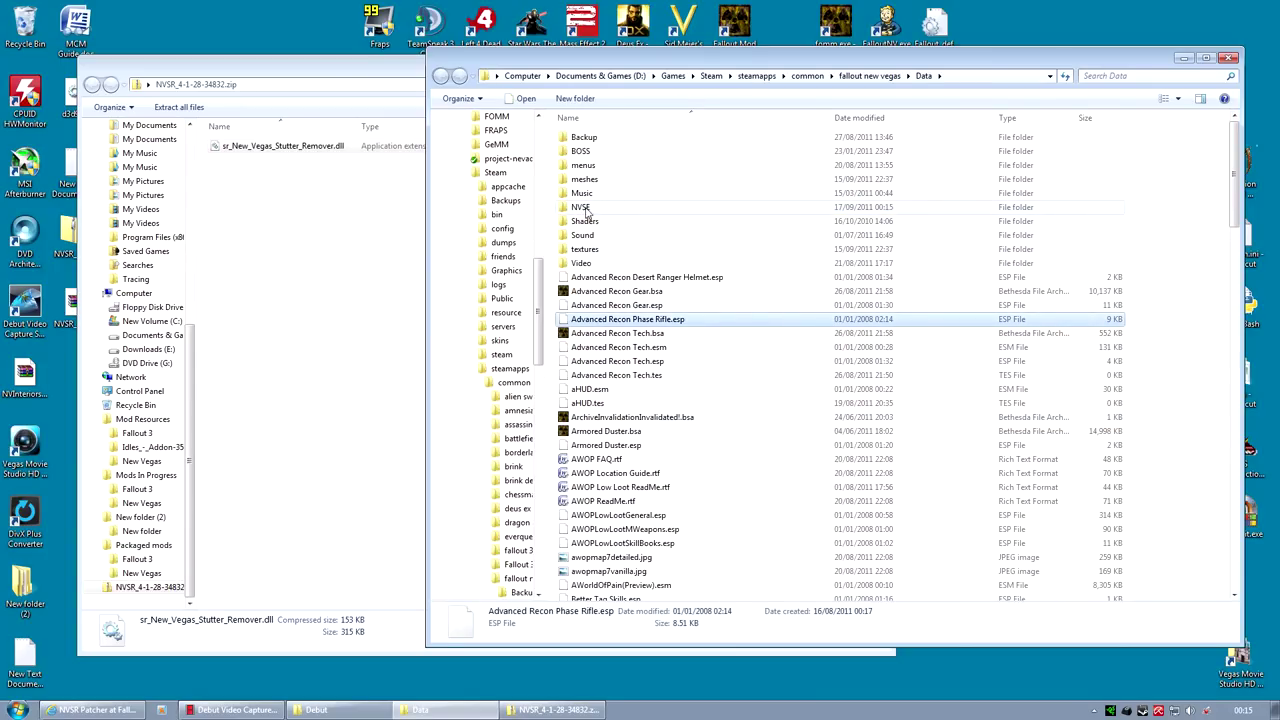
double_click(584, 207)
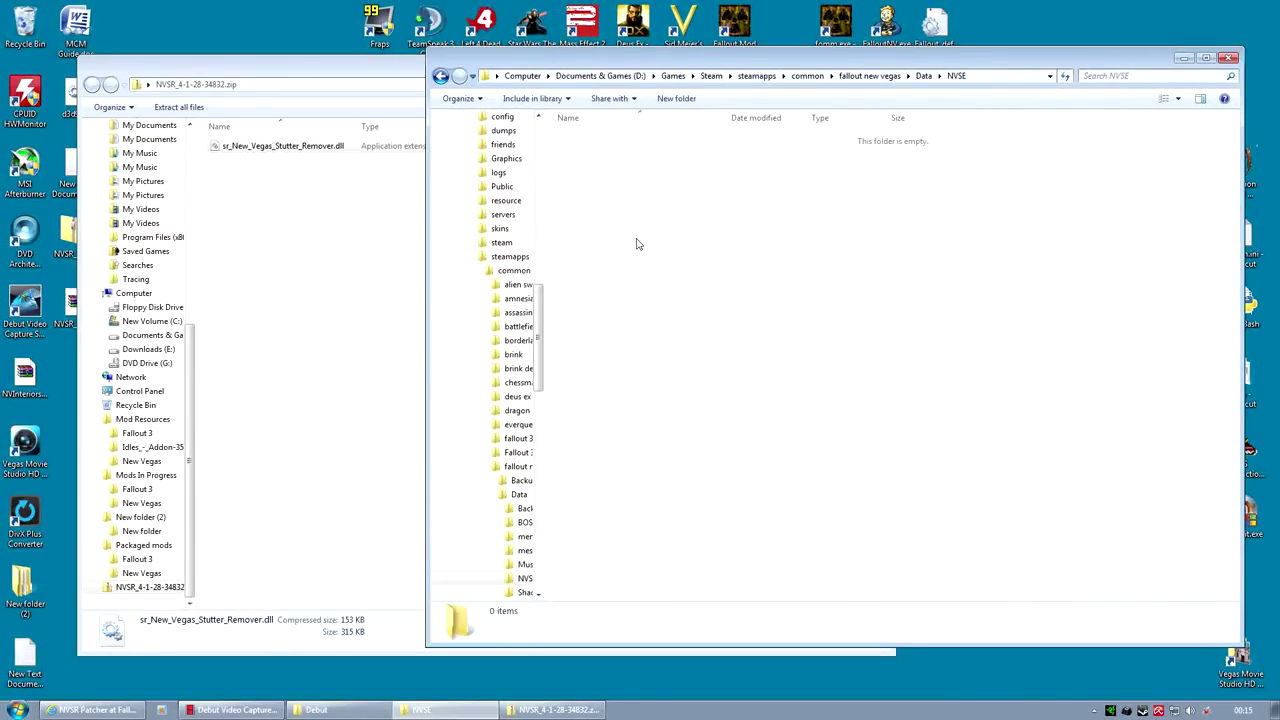
Step: Create a plugins folder inside NVSE and open it
right_click(615, 239)
mouse_move(680, 452)
left_click(831, 451)
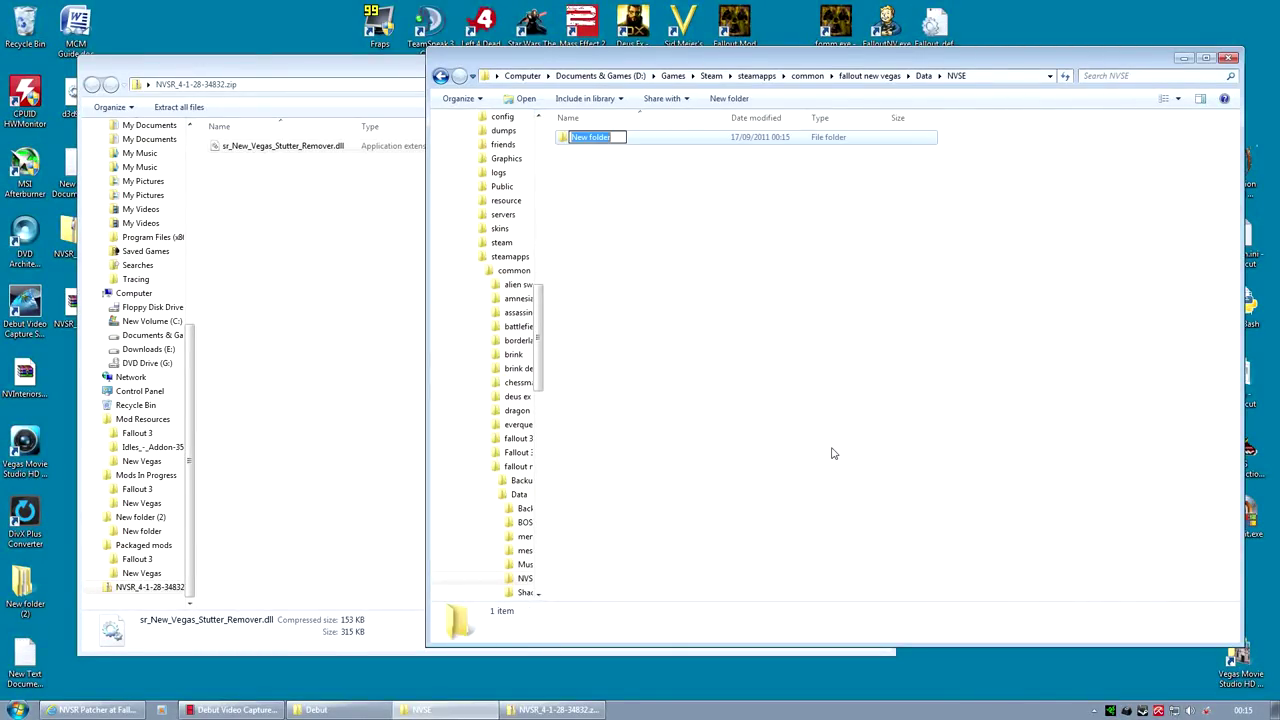
type("plugins")
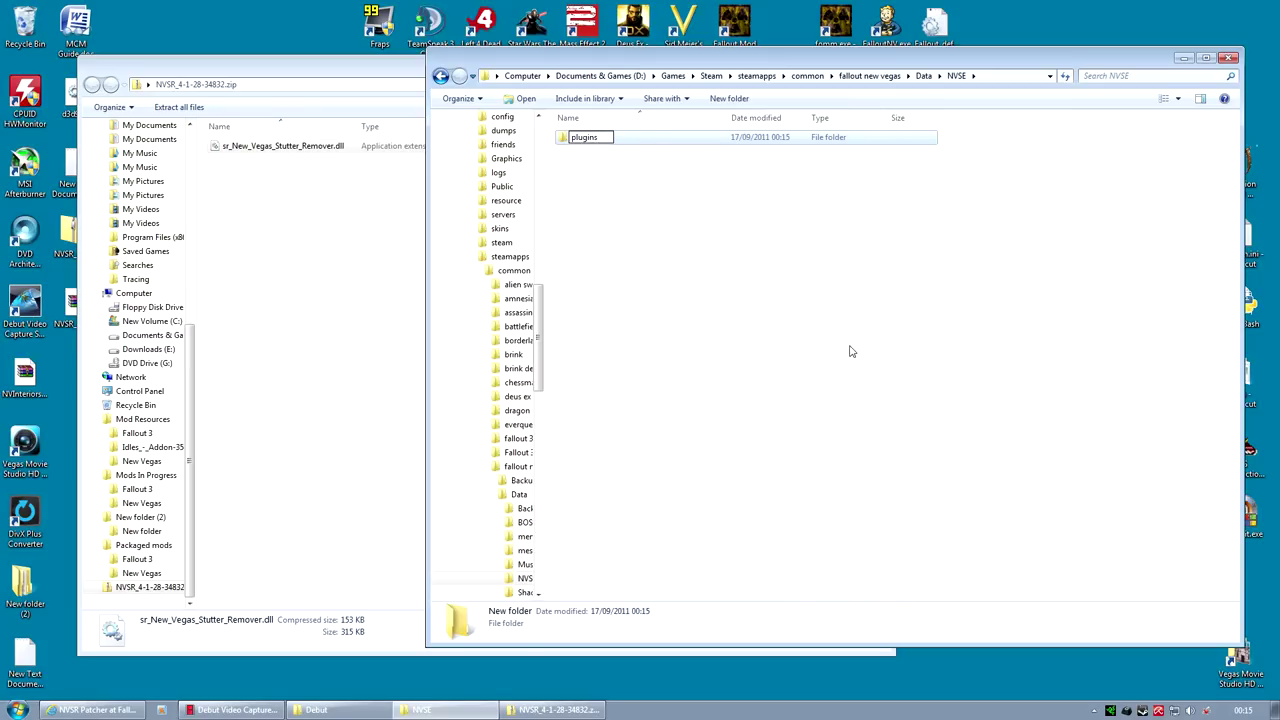
left_click(851, 351)
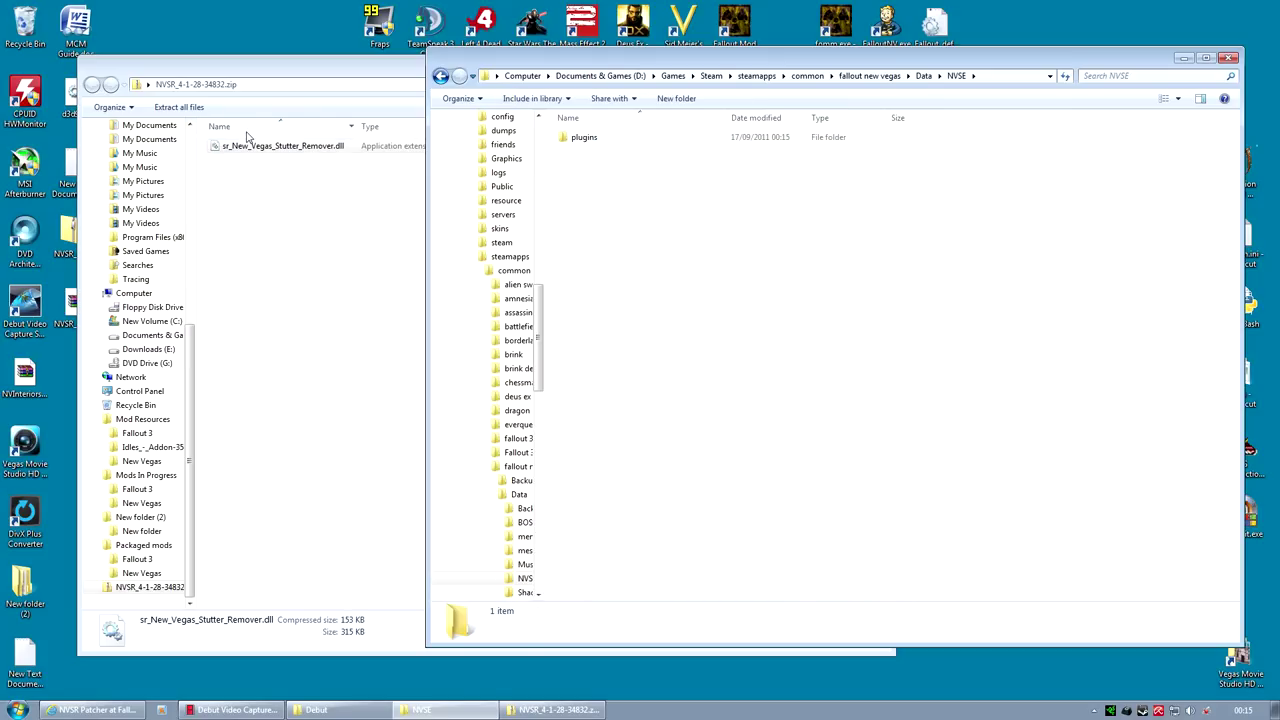
double_click(620, 143)
Step: Copy sr_New_Vegas_Stutter_Remover.dll from the zip into the plugins folder
left_click(257, 146)
right_click(258, 147)
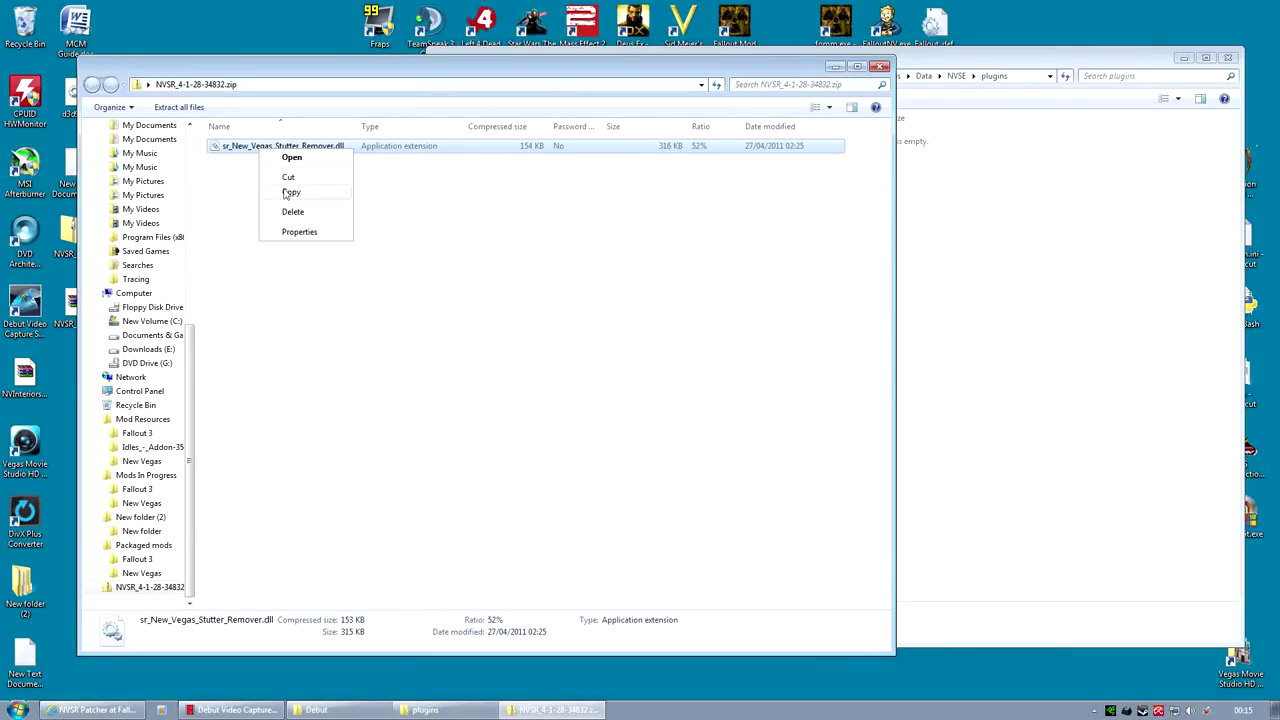
left_click(296, 196)
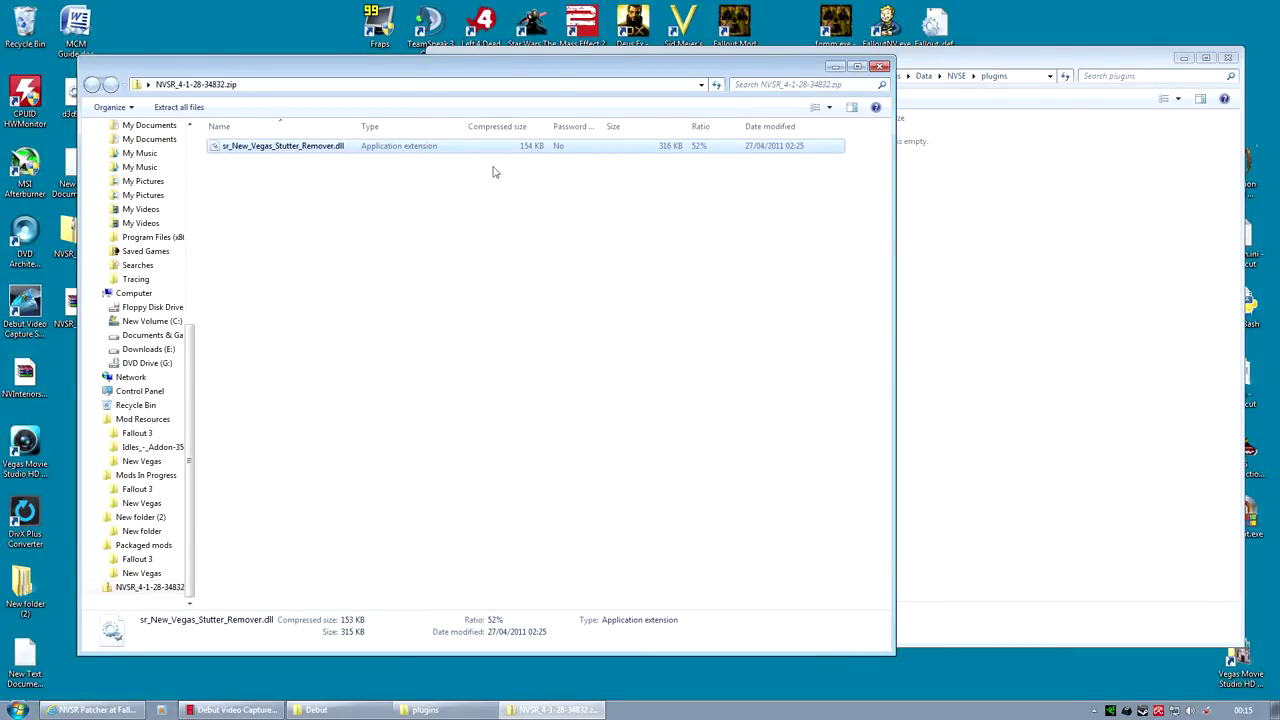
left_click(1110, 260)
right_click(643, 190)
left_click(672, 300)
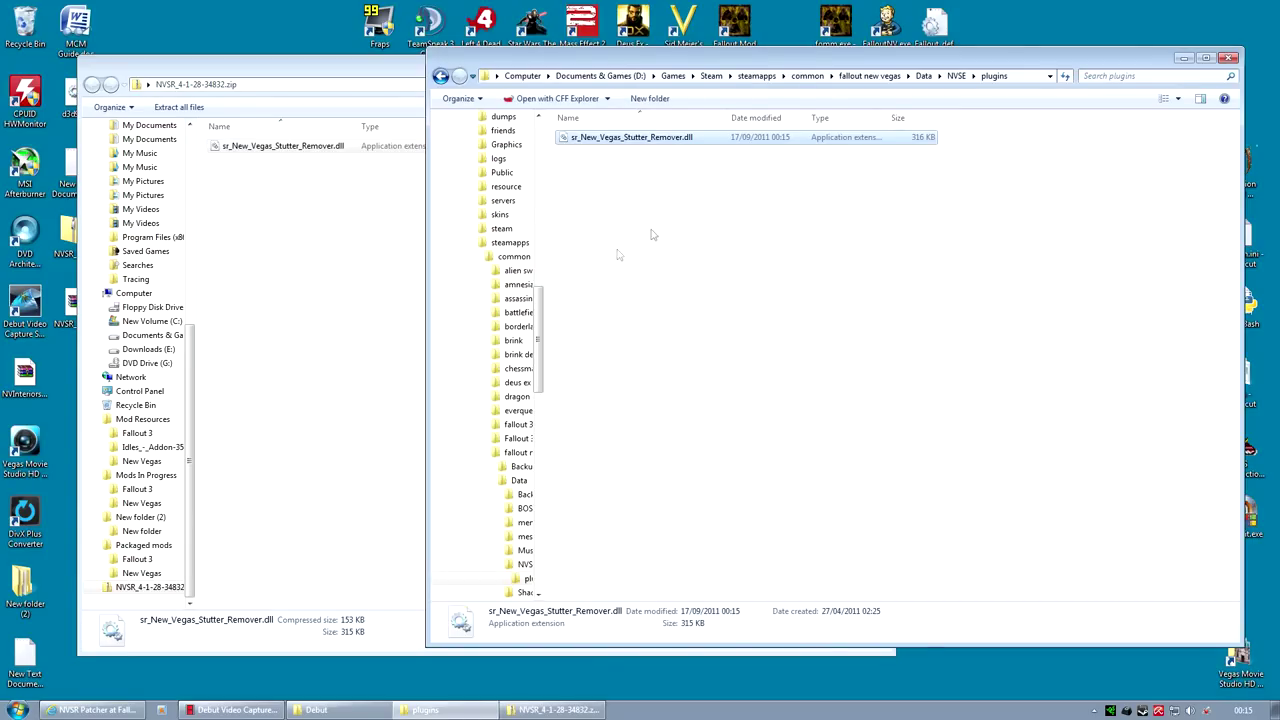
Step: Confirm the 316 KB dll now sits in Data\NVSE\plugins
left_click(926, 80)
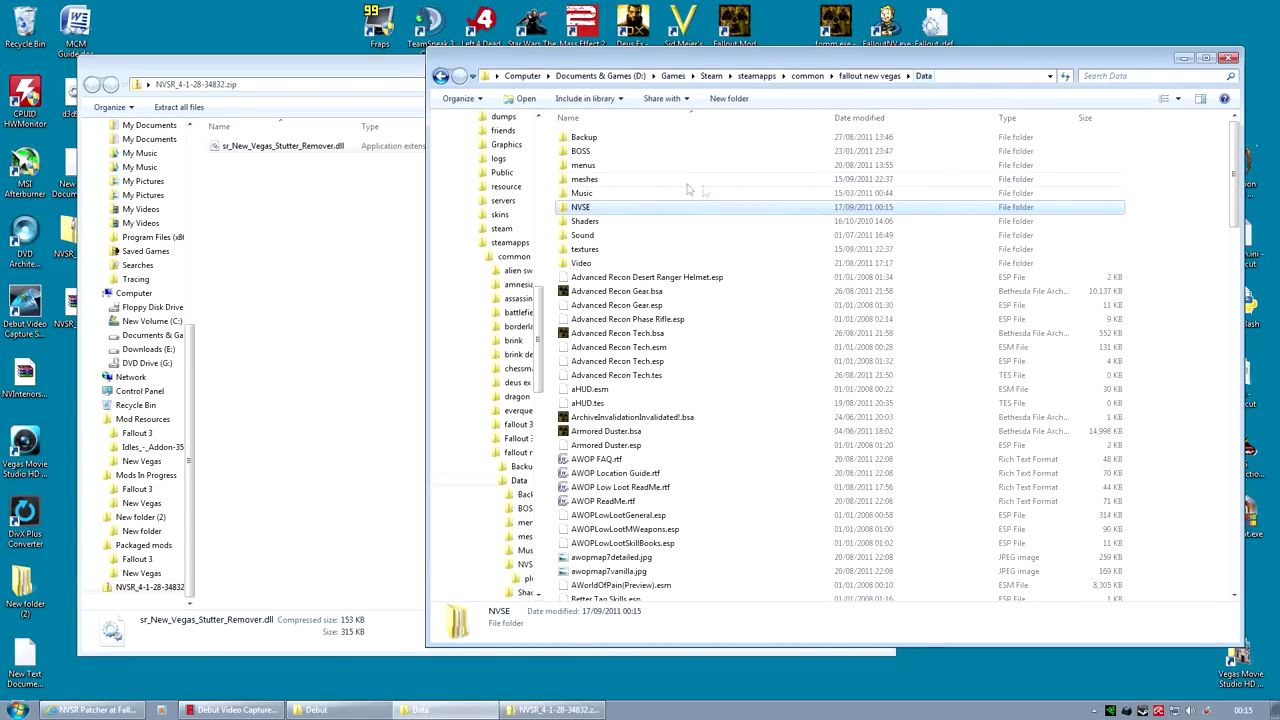
double_click(586, 206)
double_click(602, 141)
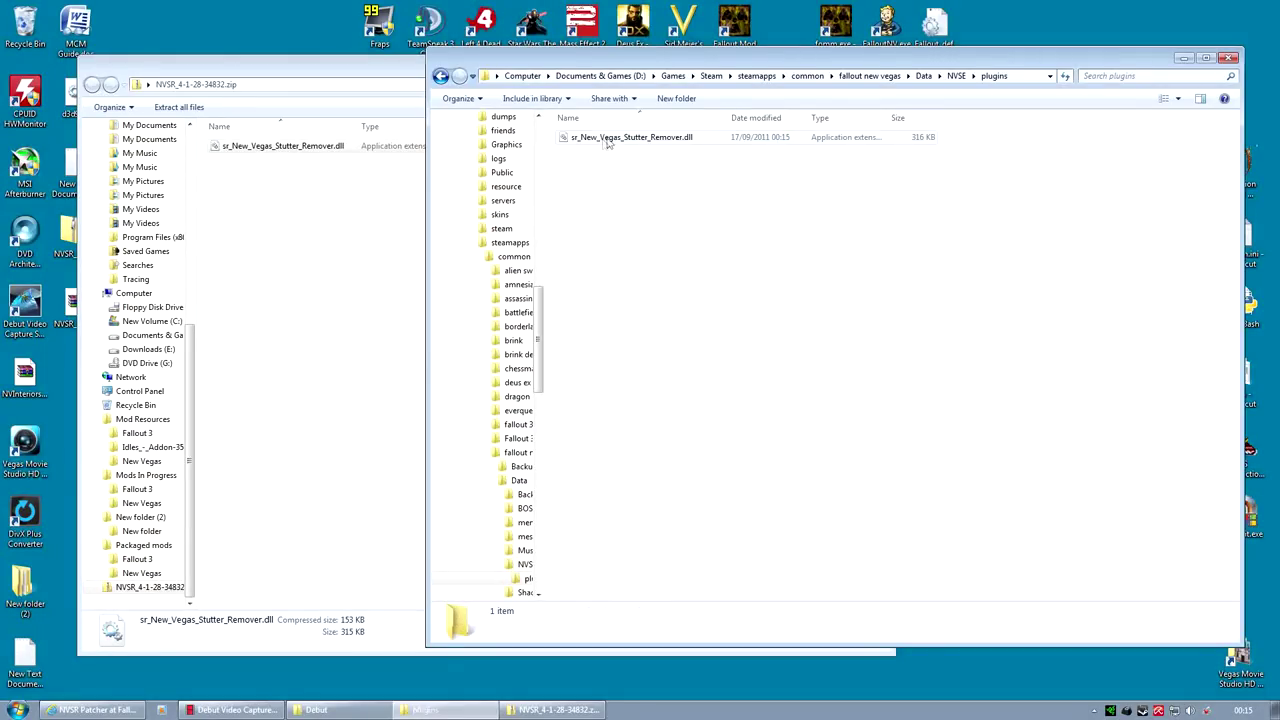
left_click(647, 141)
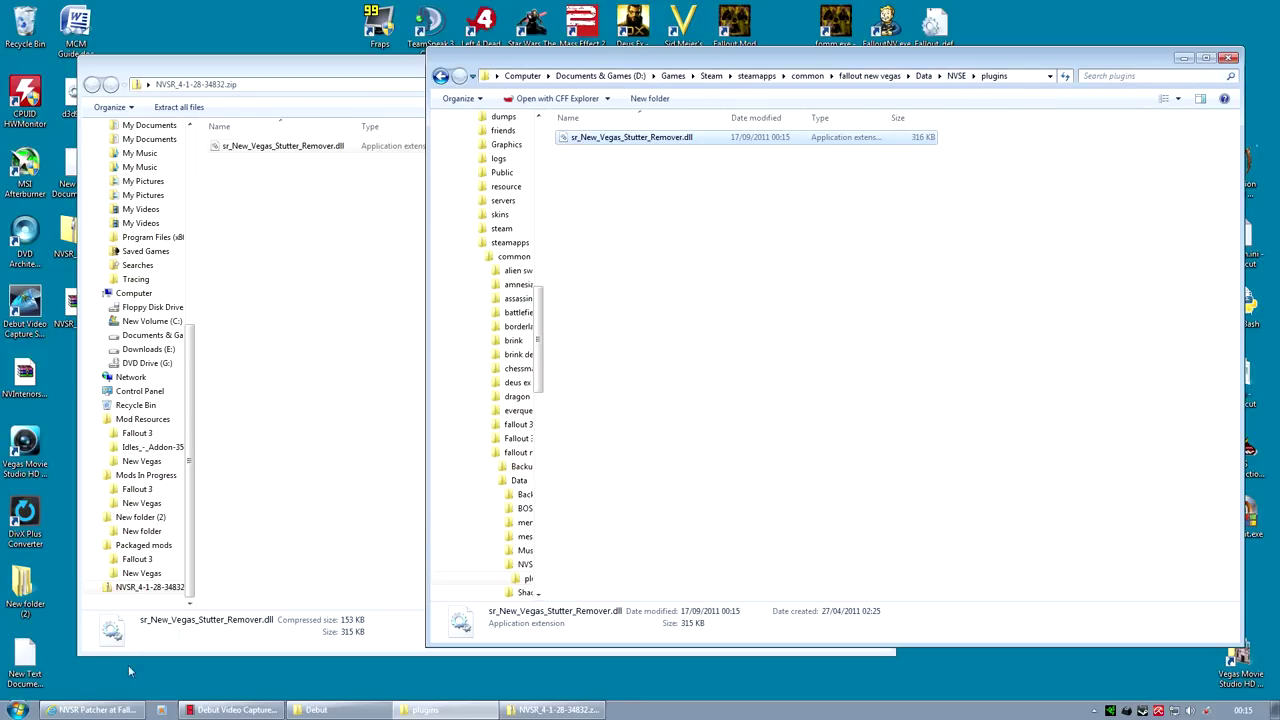
left_click(112, 707)
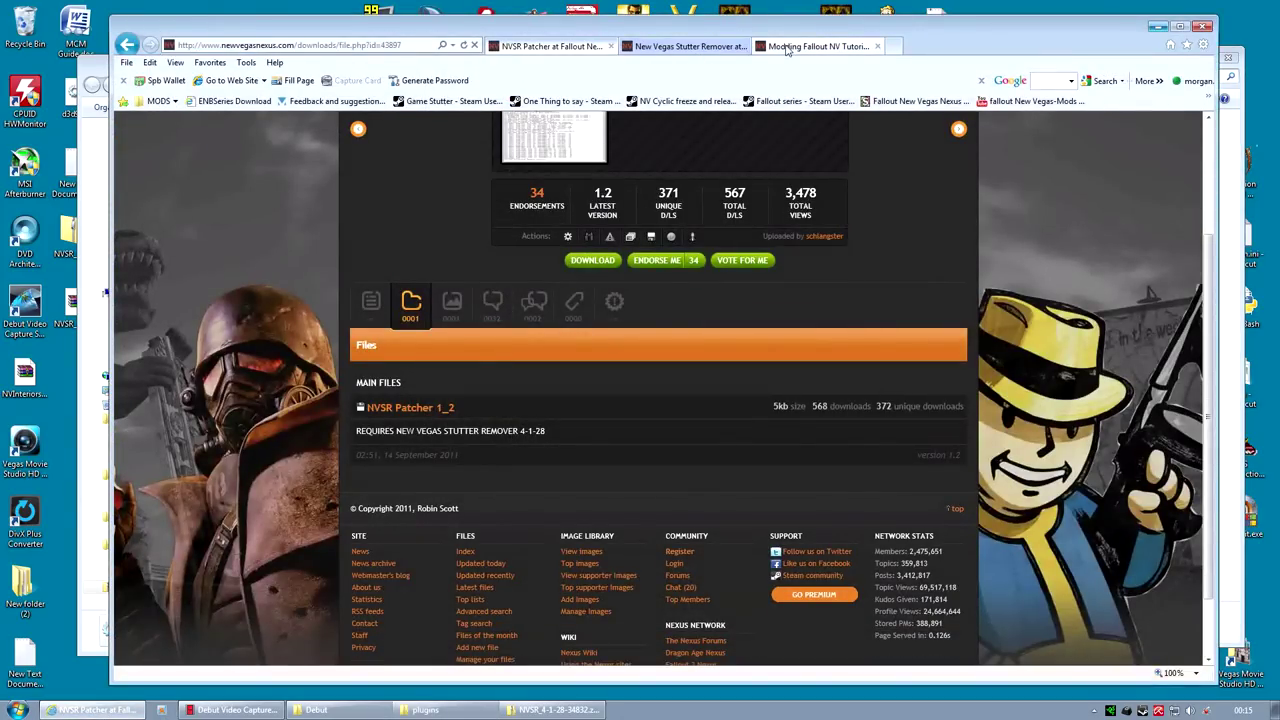
left_click(724, 47)
left_click(370, 302)
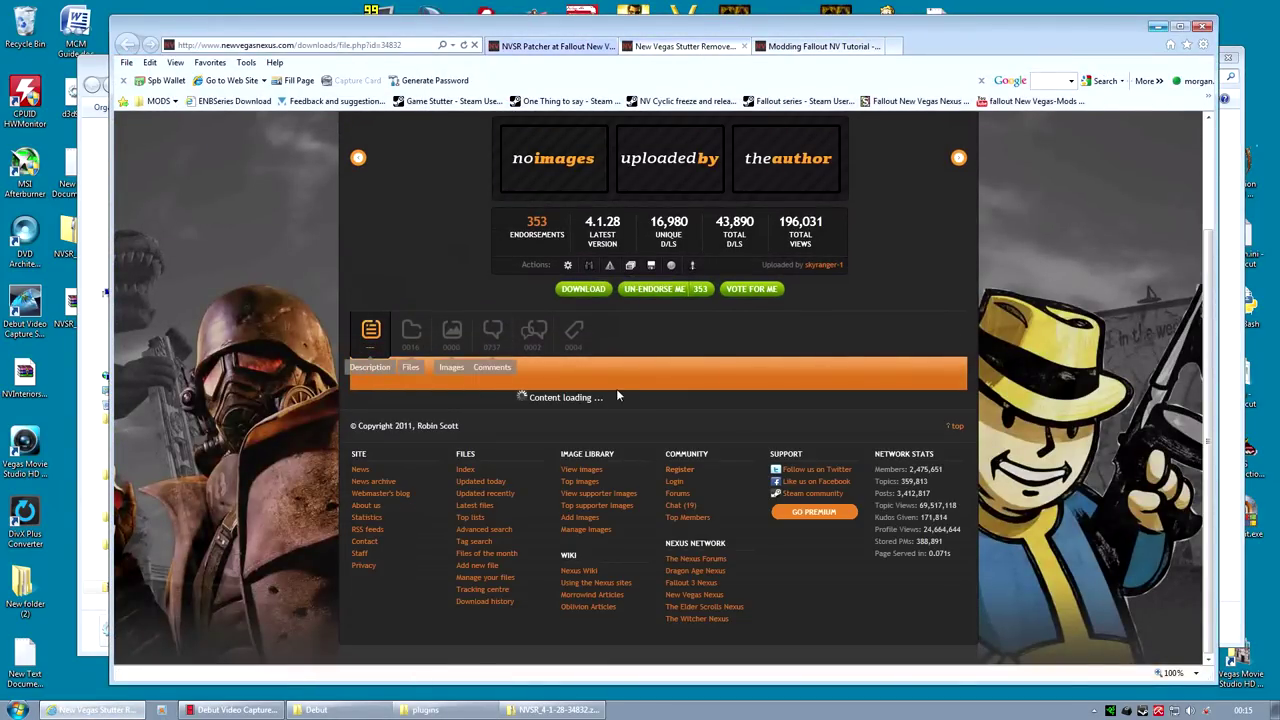
scroll(473, 372, "down", 12)
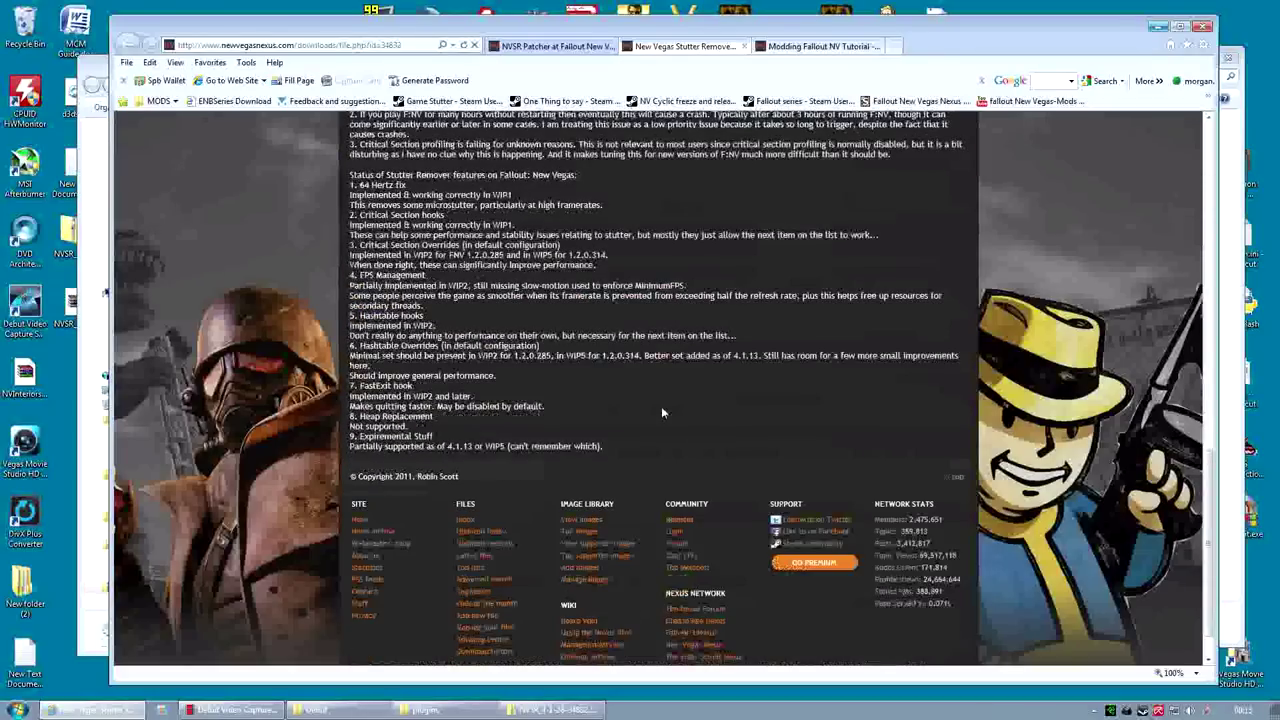
scroll(661, 406, "up", 7)
scroll(661, 406, "up", 3)
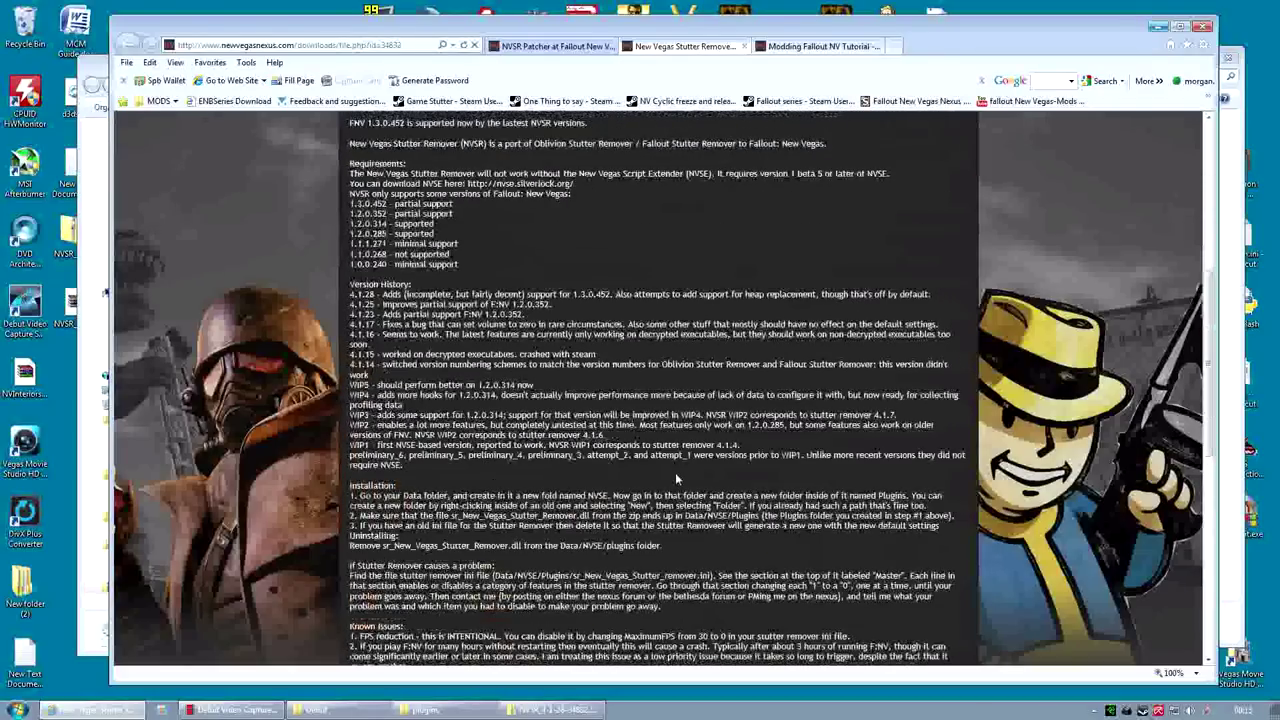
left_click_drag(632, 546, 349, 546)
left_click(842, 317)
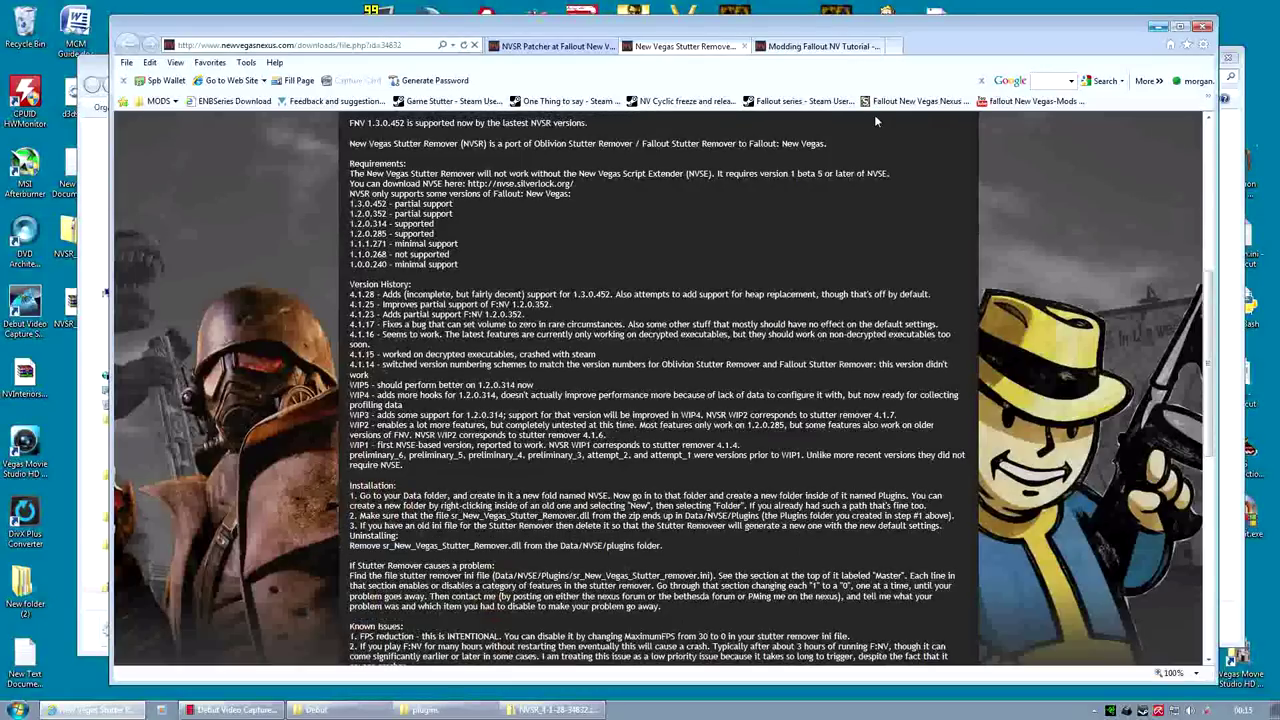
left_click(1158, 27)
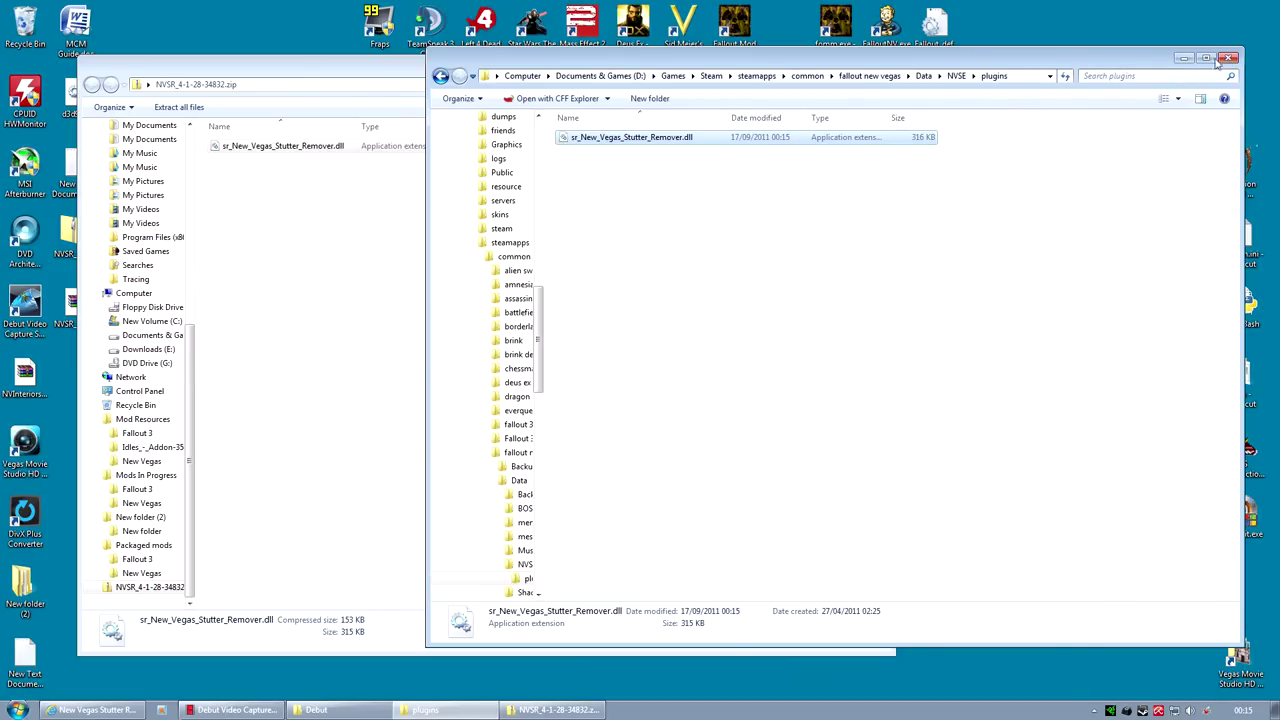
Step: Close the NVSR zip window and launch Fallout Mod Manager 0.13.21 from the desktop
left_click(1182, 58)
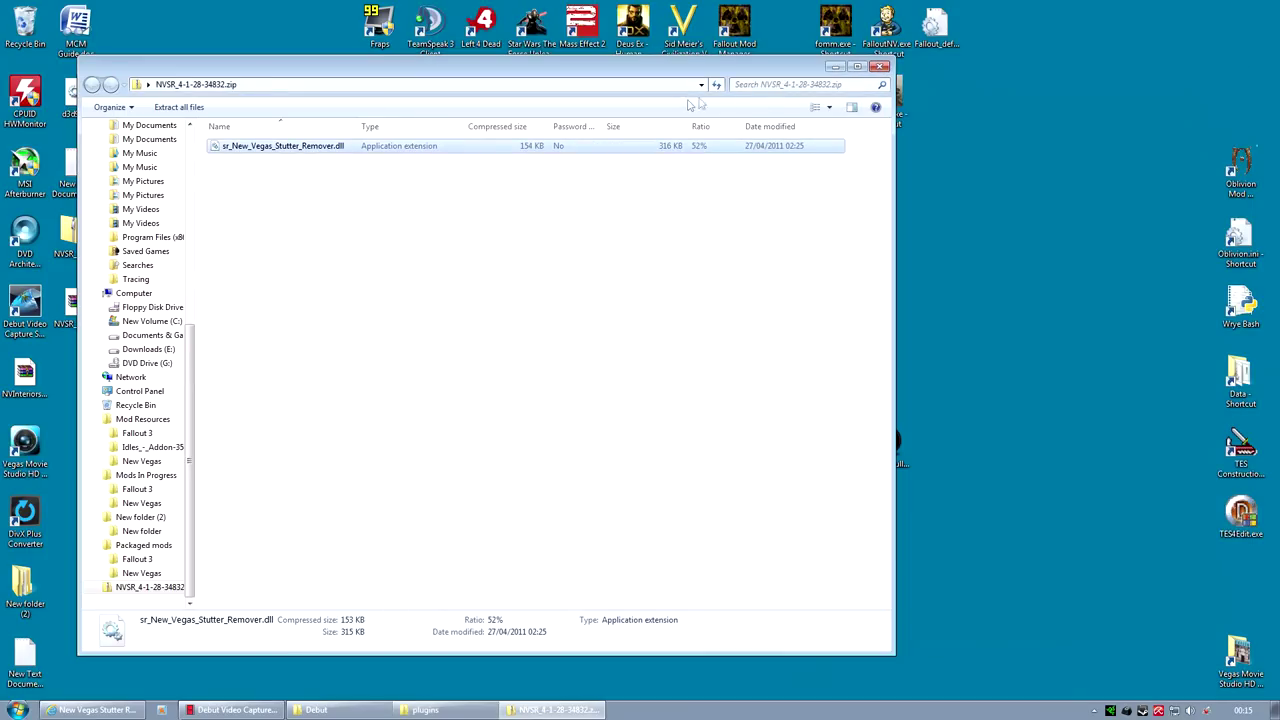
left_click(882, 62)
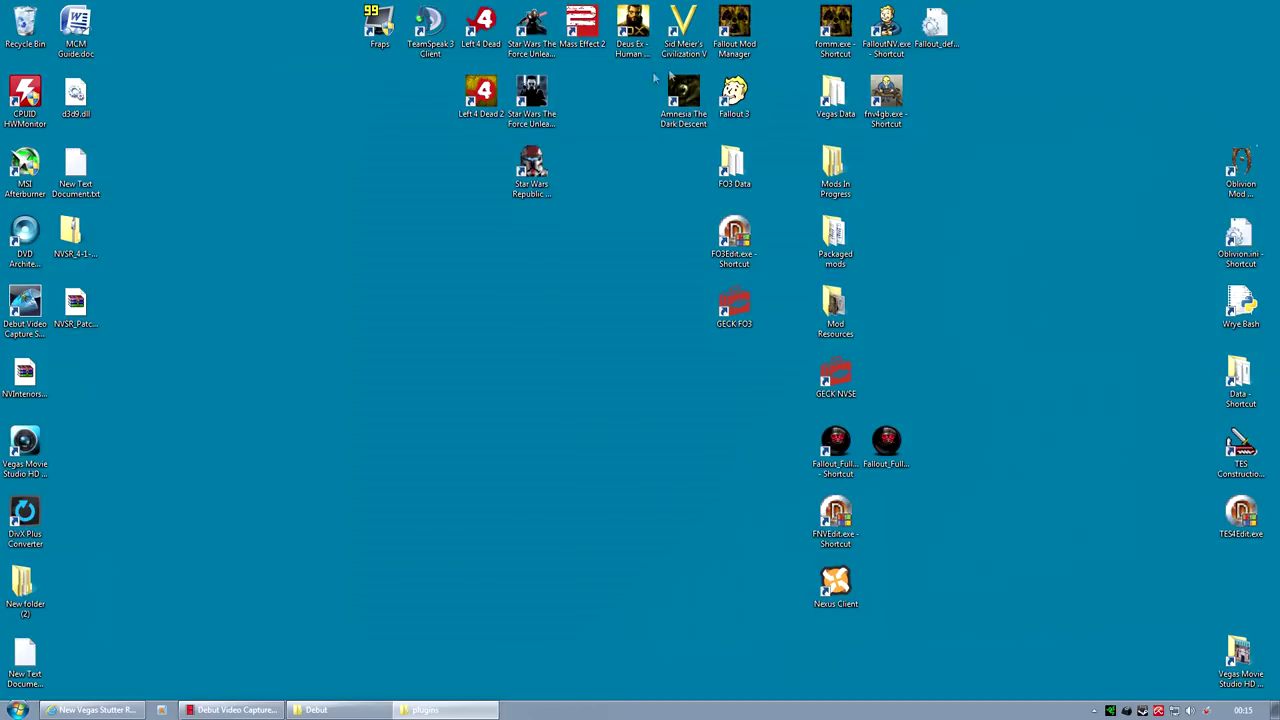
left_click(80, 312)
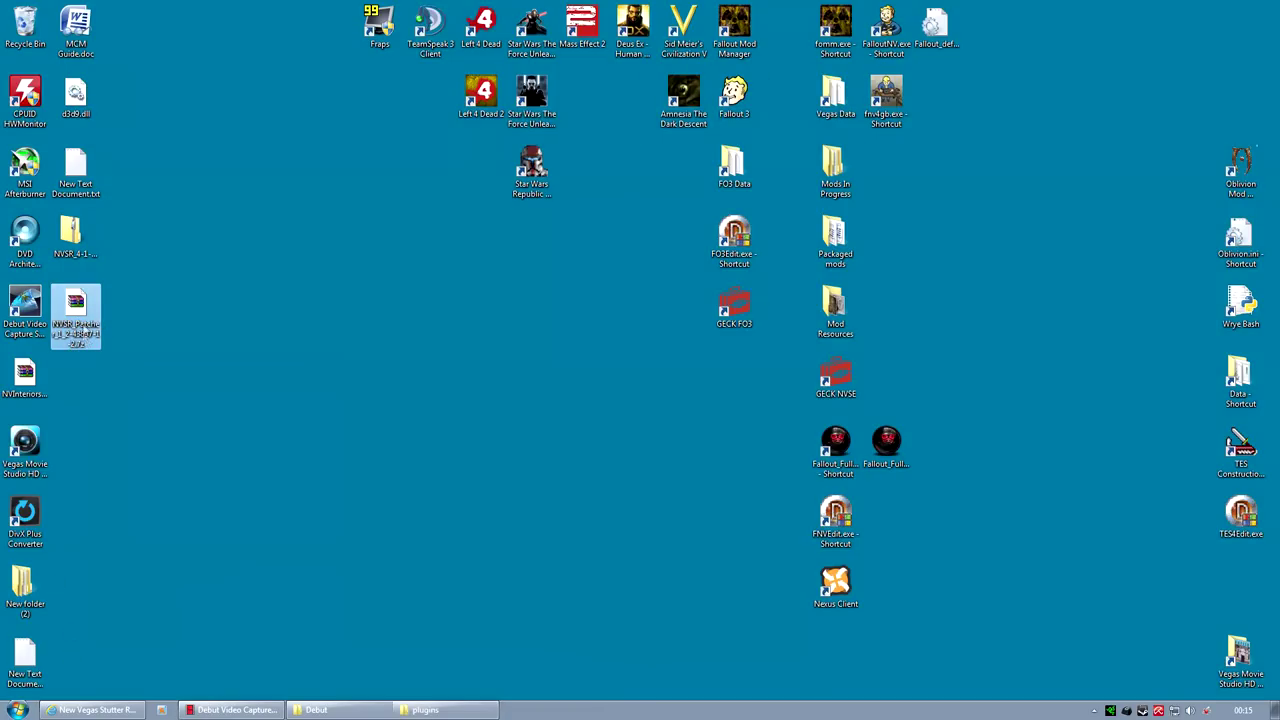
left_click(843, 30)
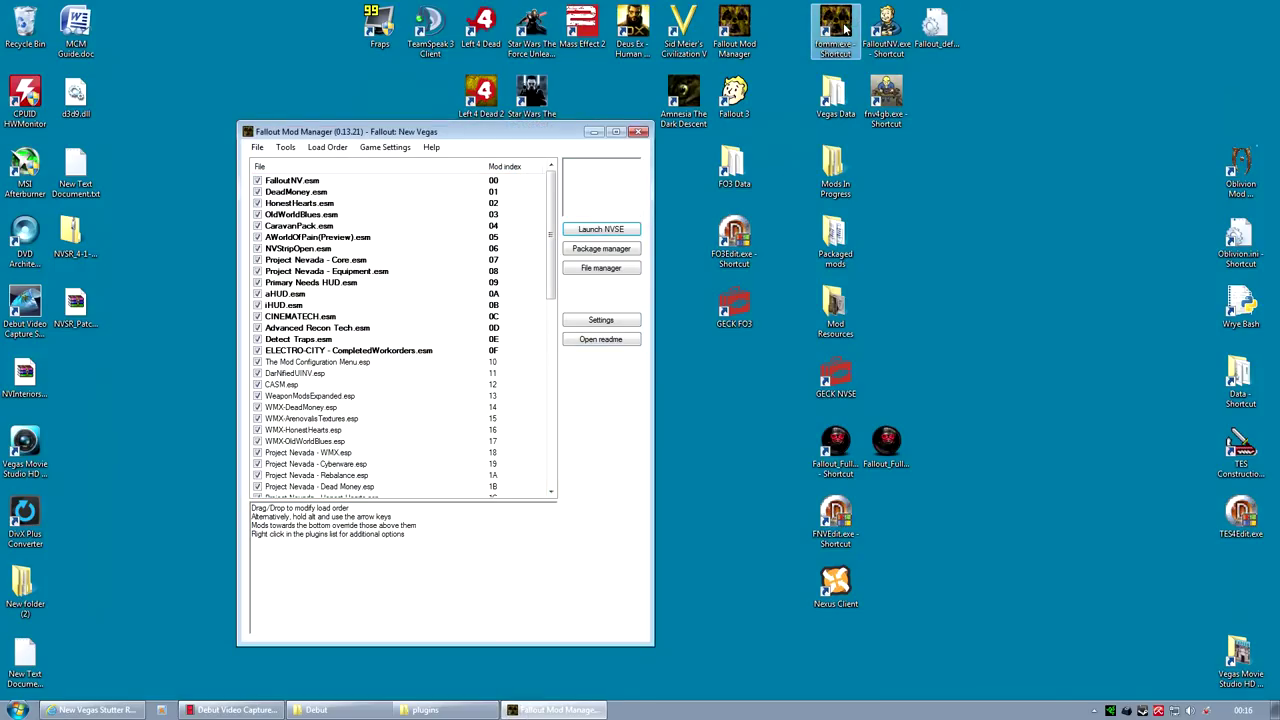
left_click(579, 249)
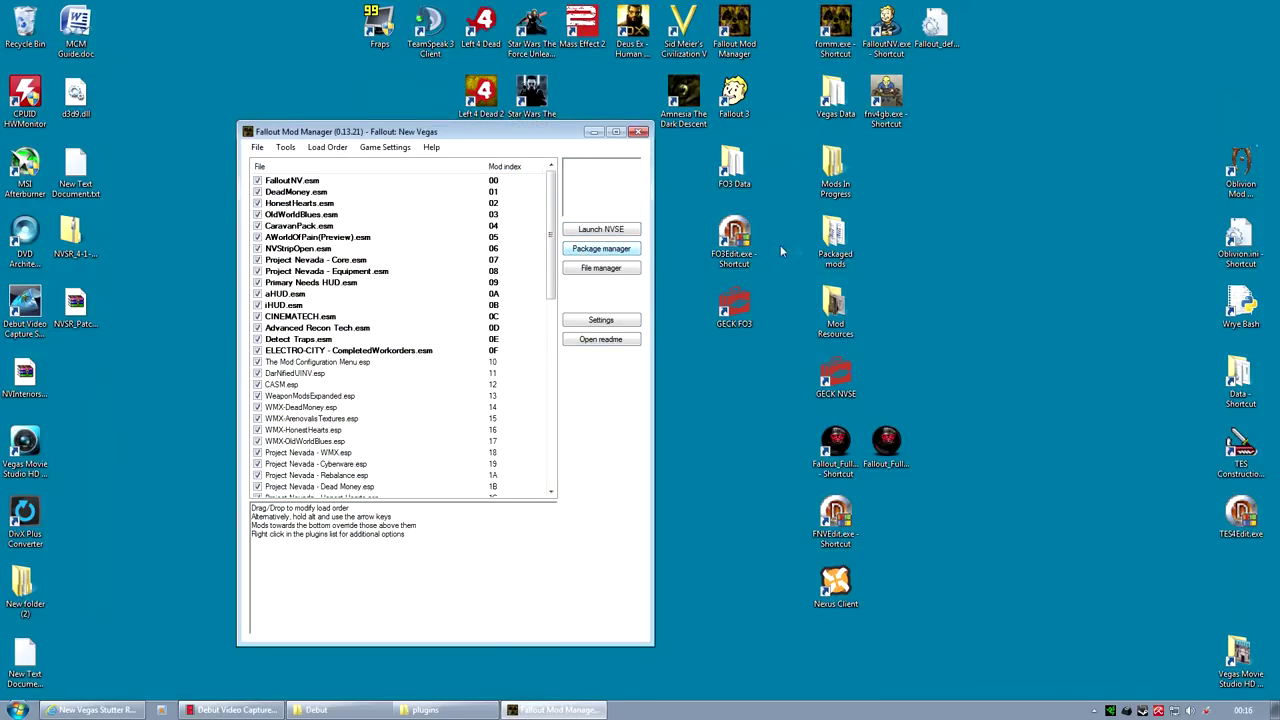
Step: Add NVSR_Patcher_1_2-43897-1-2.7z from the Desktop as a mod package
left_click(622, 247)
left_click(1179, 236)
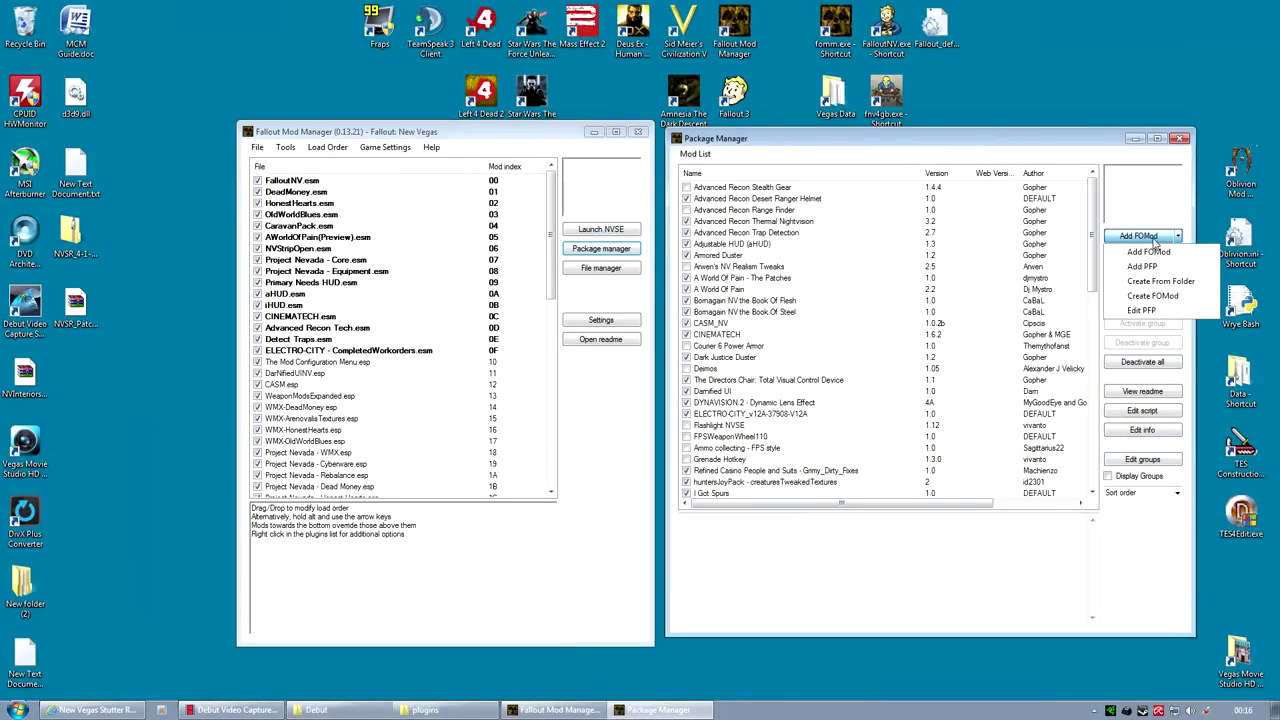
left_click(1148, 252)
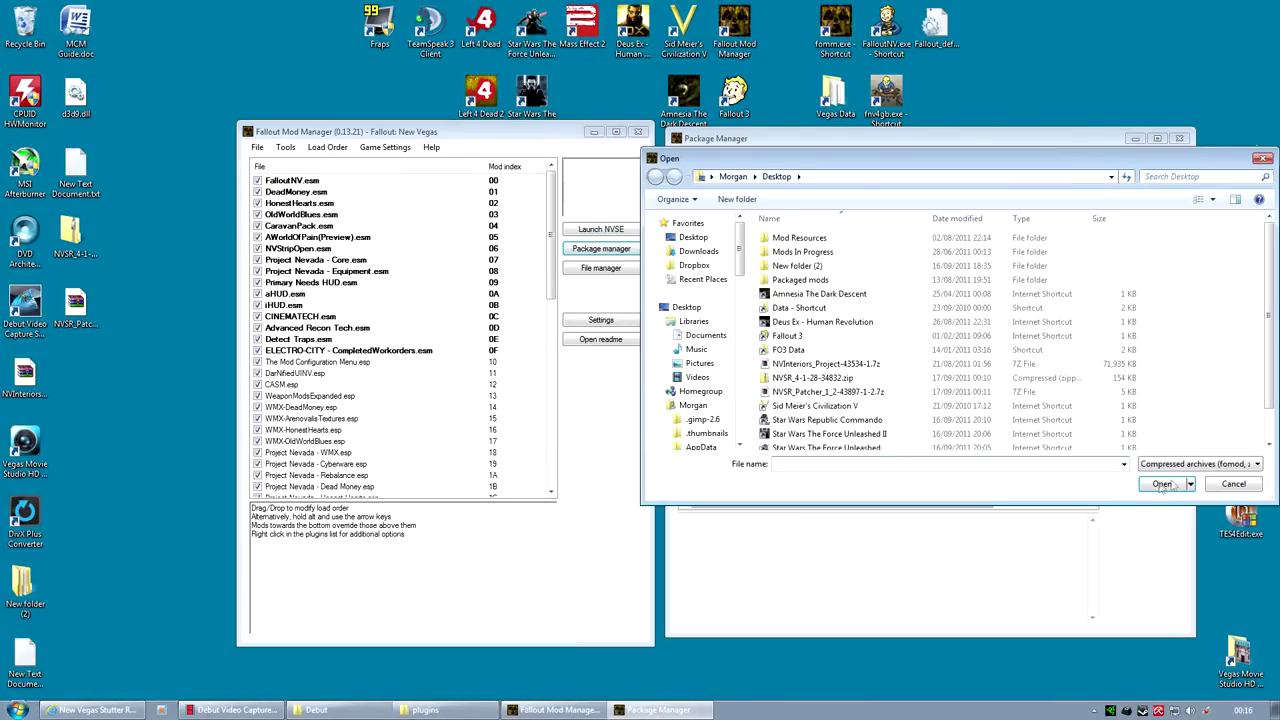
scroll(1271, 330, "down", 1)
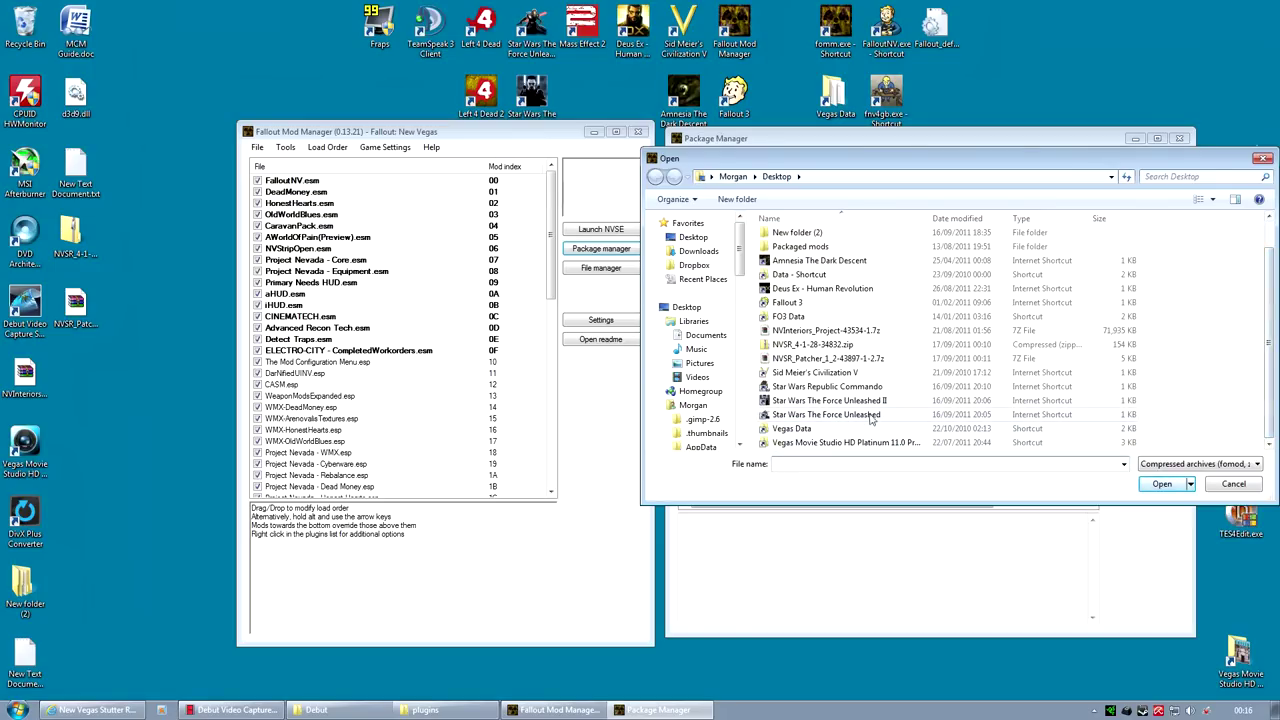
left_click(830, 360)
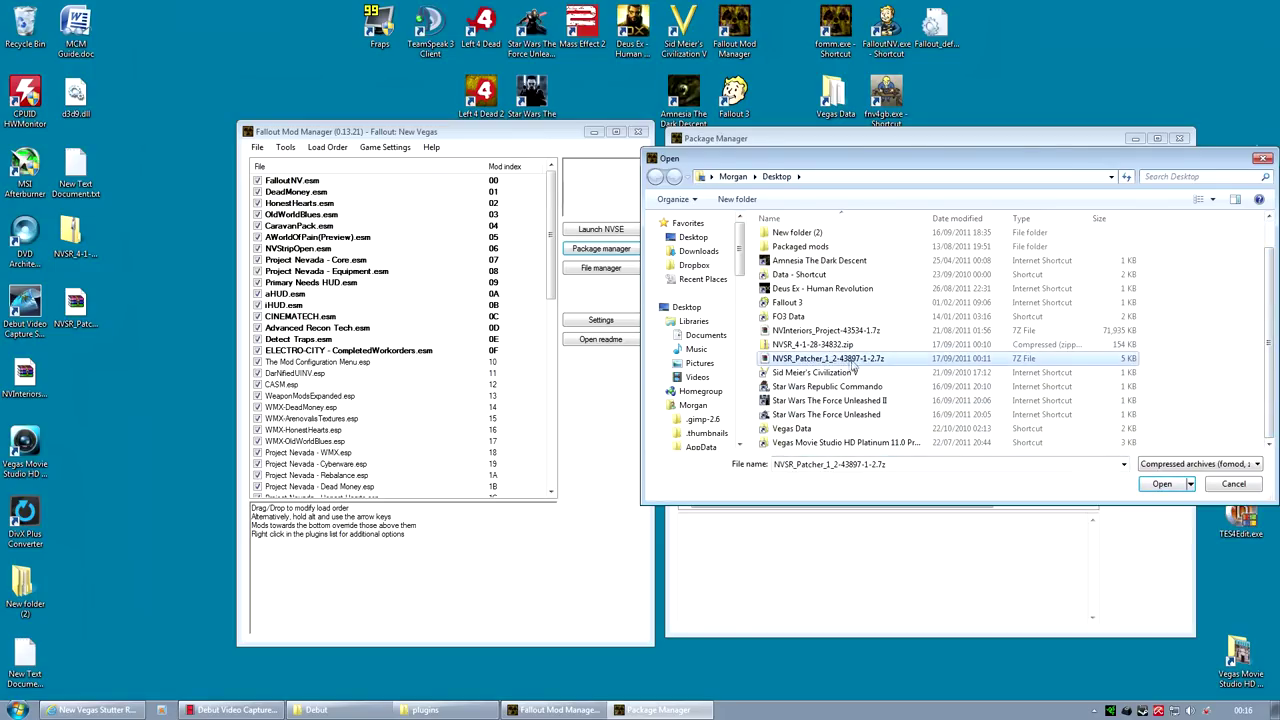
double_click(847, 362)
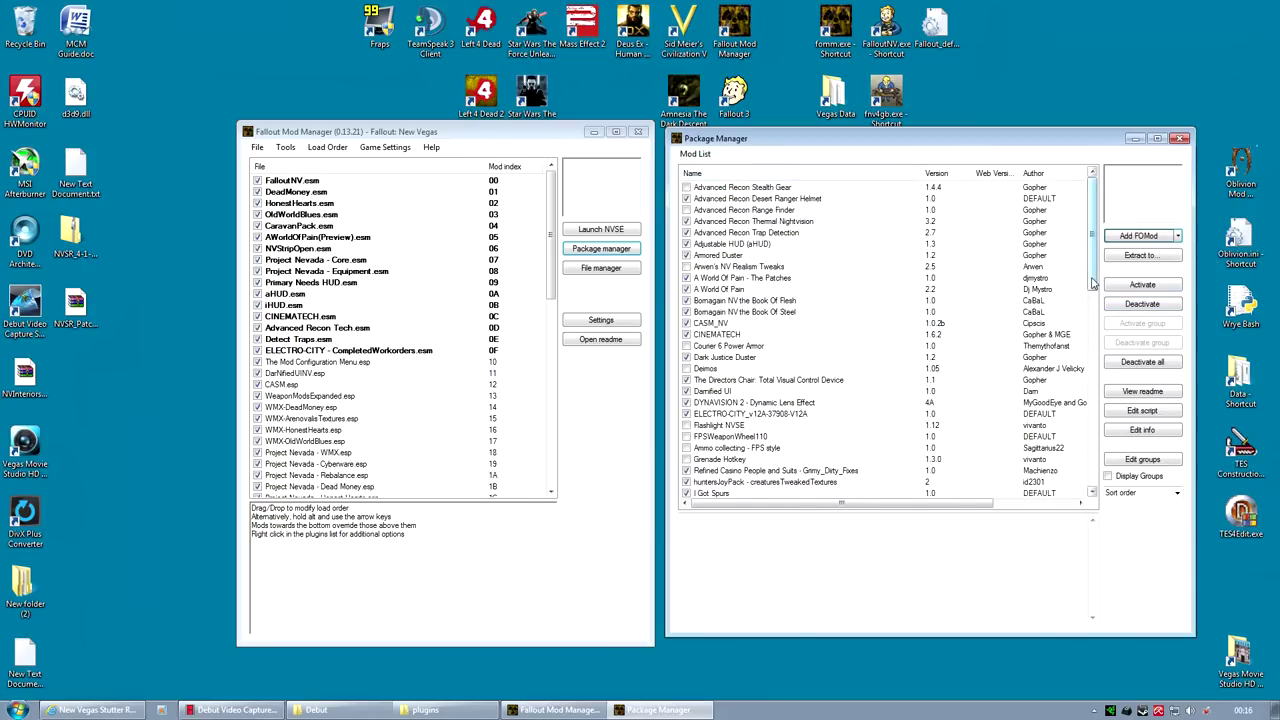
Step: Activate NVSR Patcher, overwriting the existing stutter remover dll, and close the package manager
scroll(900, 470, "down", 8)
left_click(738, 483)
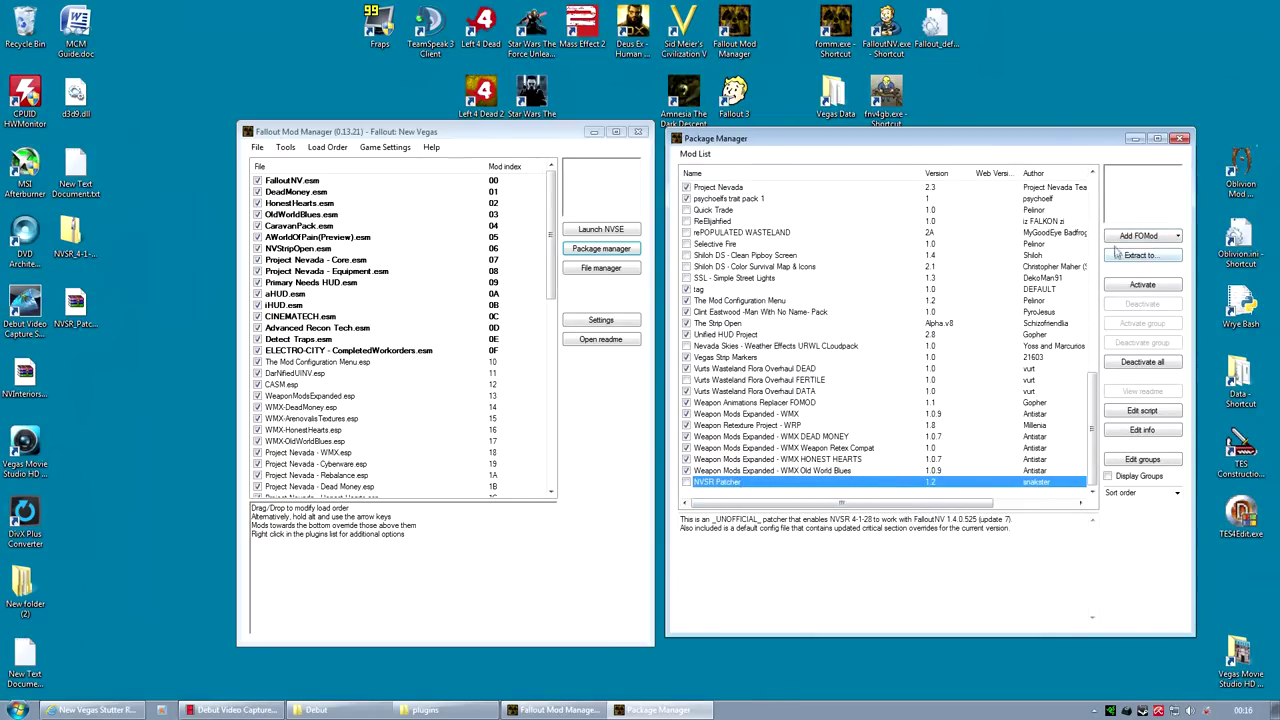
left_click(1152, 286)
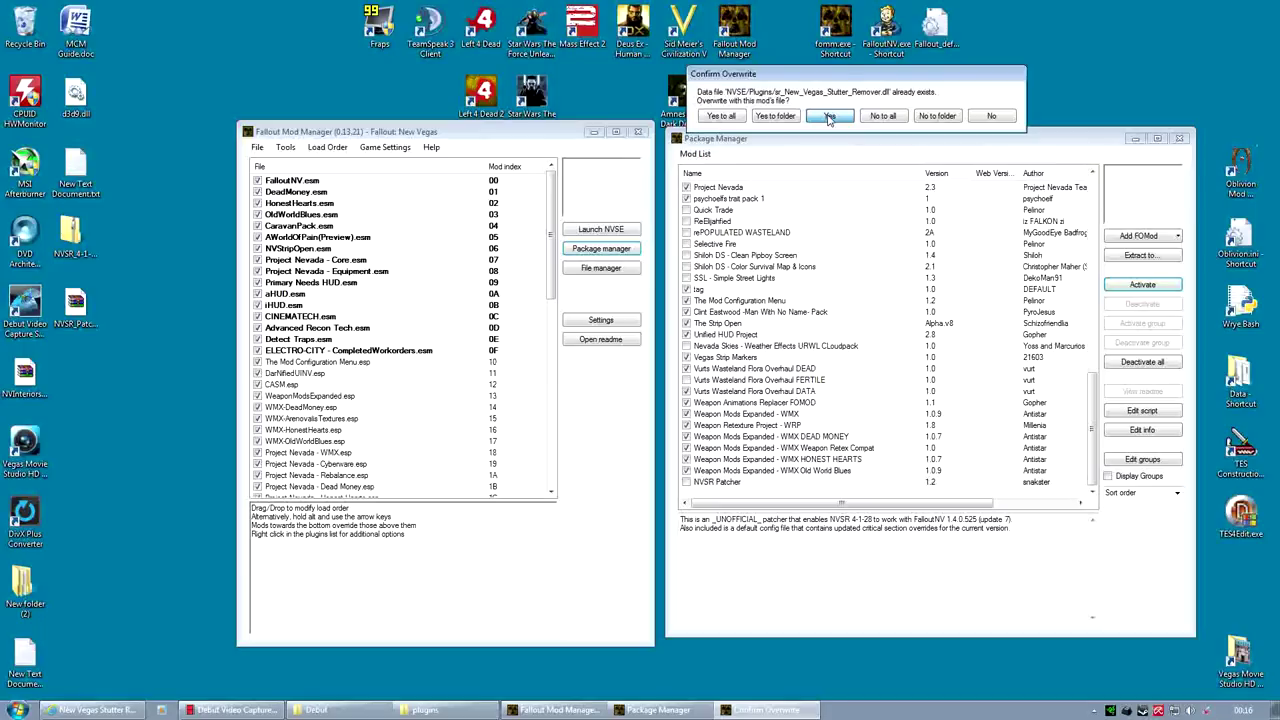
left_click(829, 118)
left_click(705, 403)
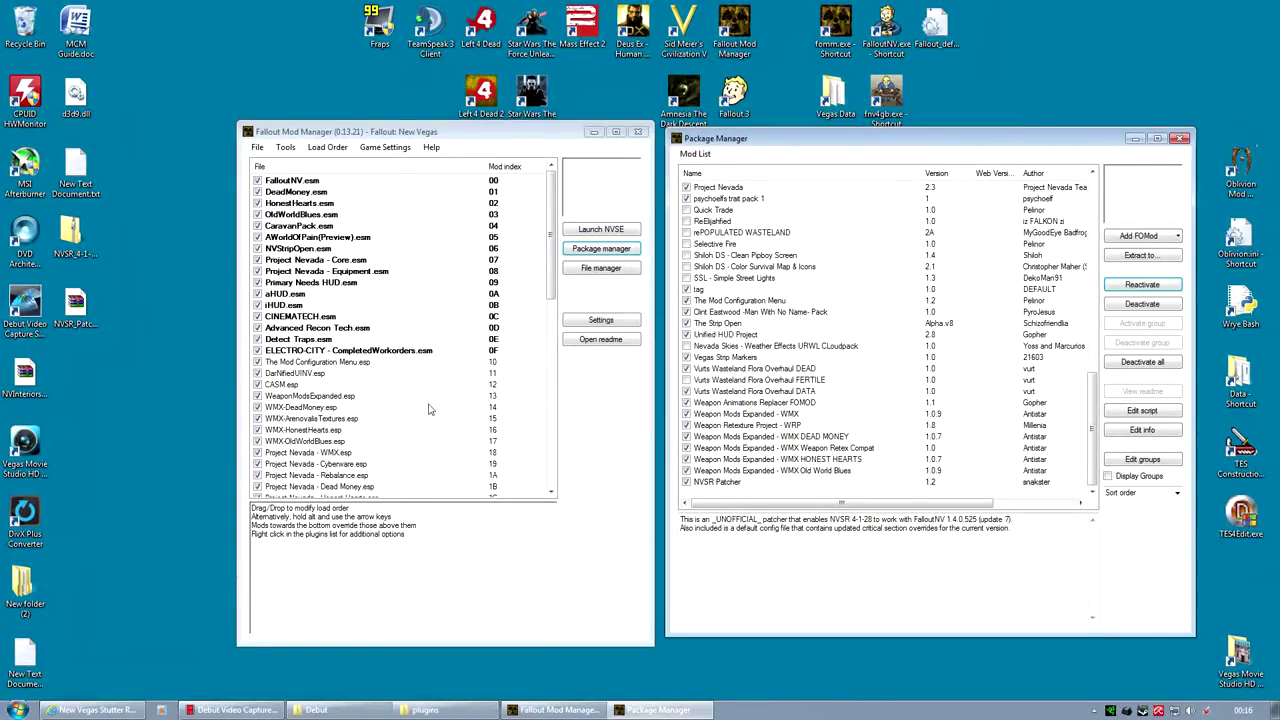
left_click(1180, 138)
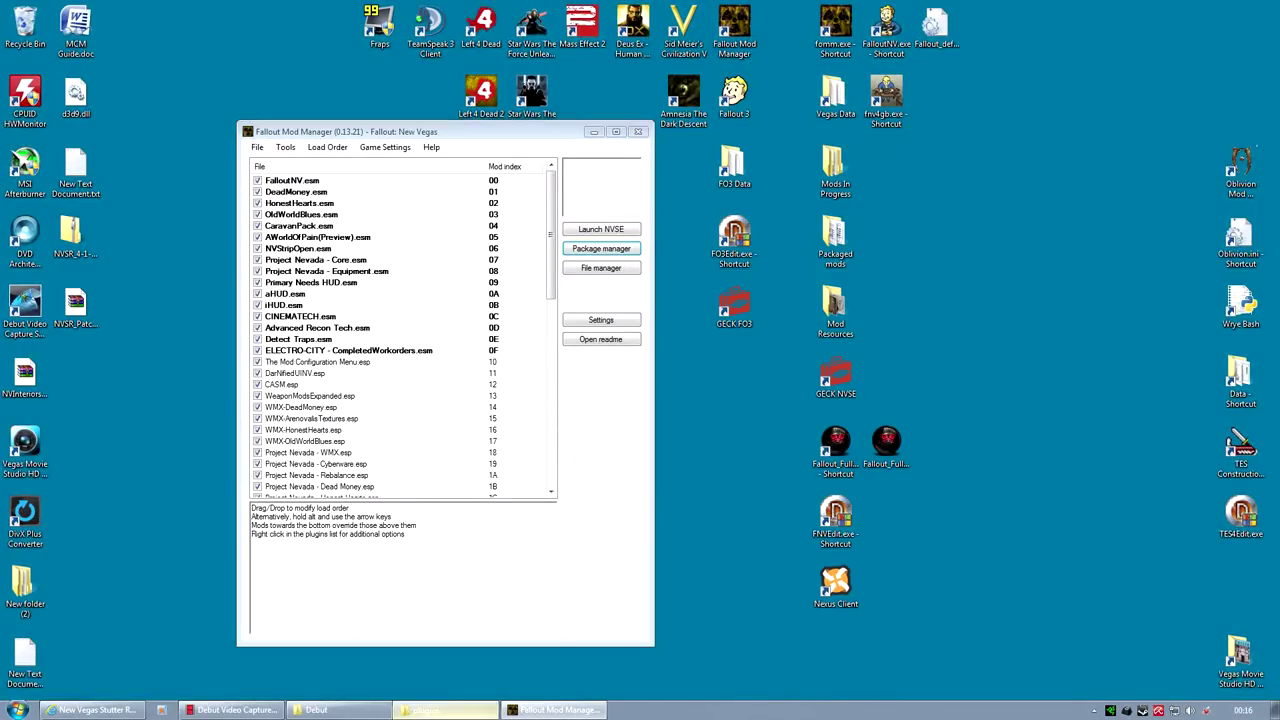
left_click(428, 710)
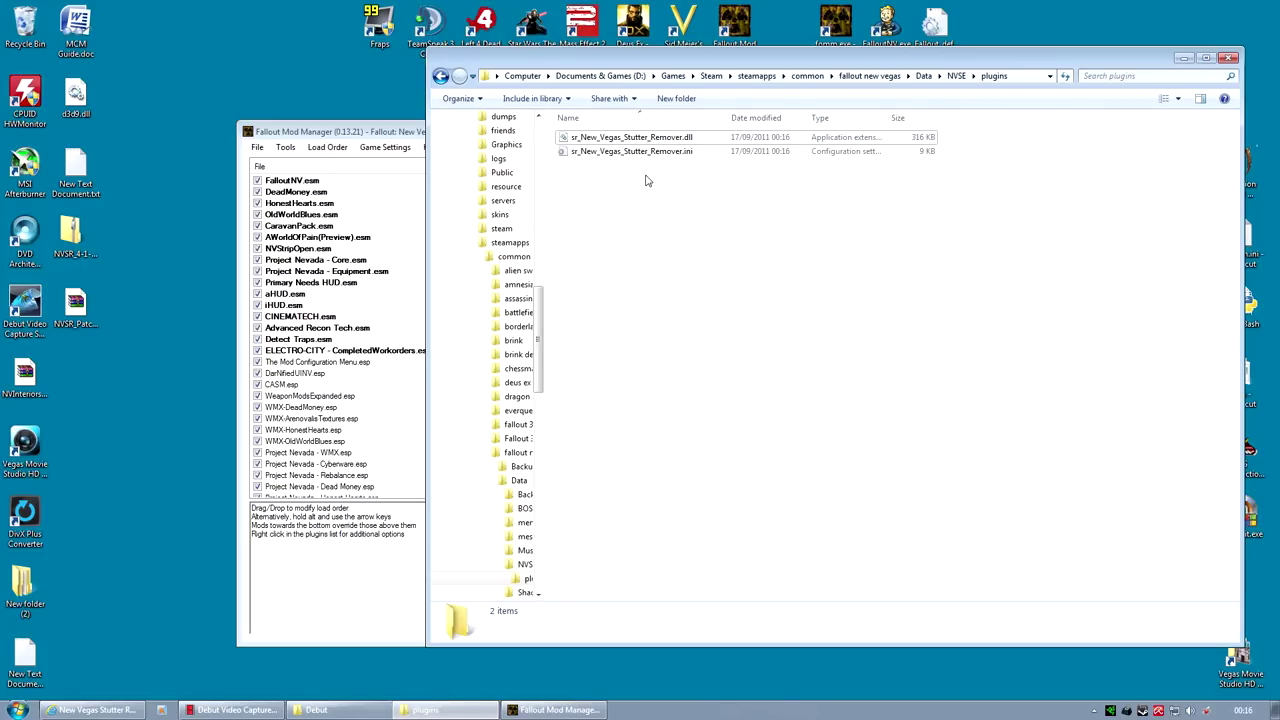
left_click(656, 160)
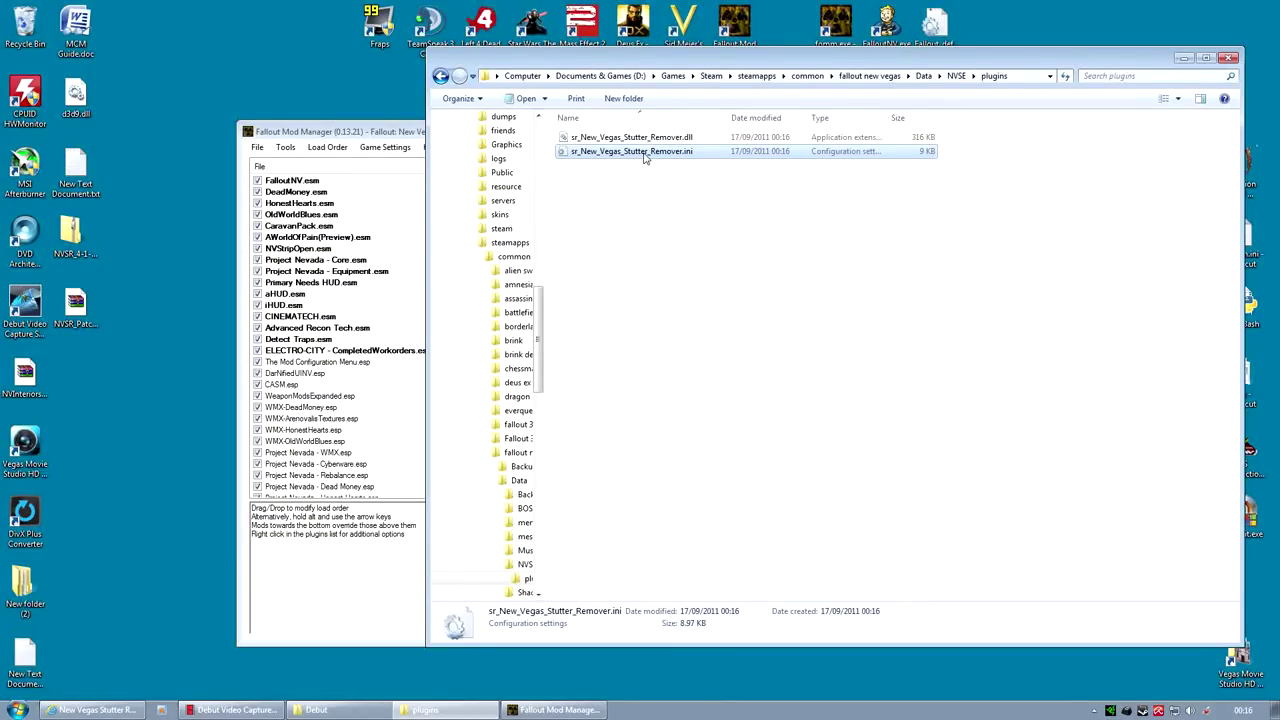
right_click(645, 158)
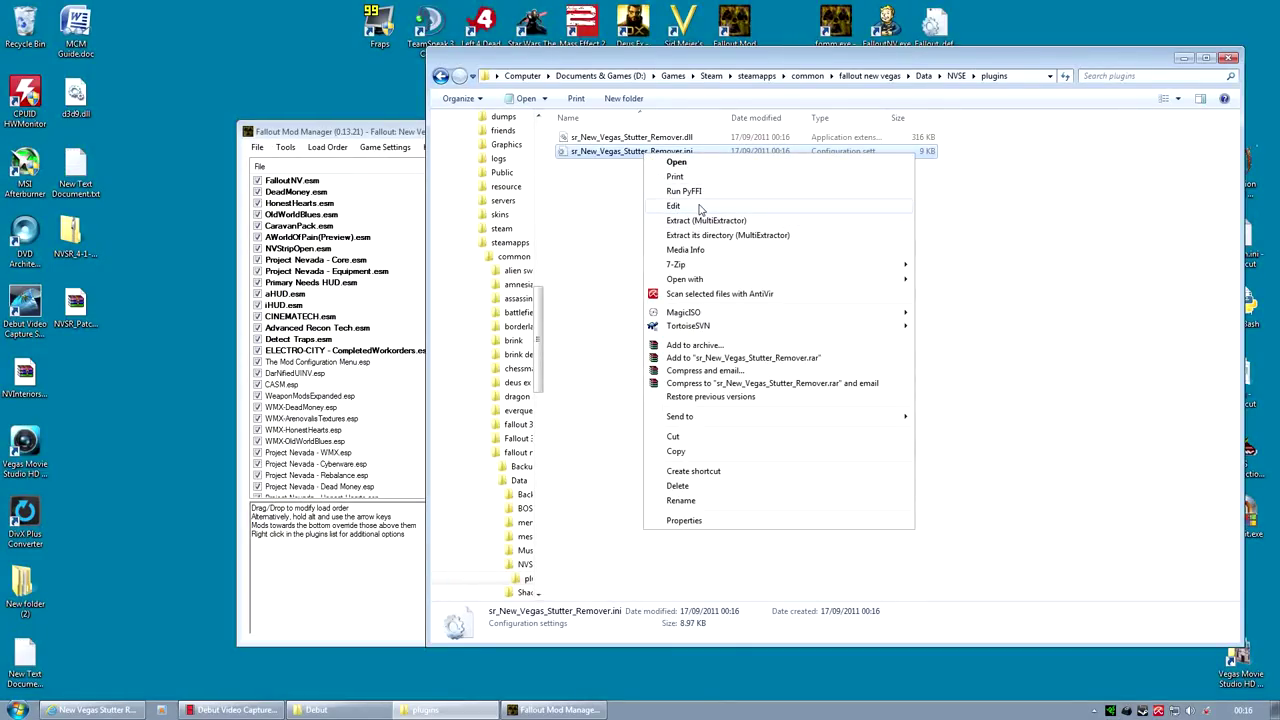
left_click(699, 206)
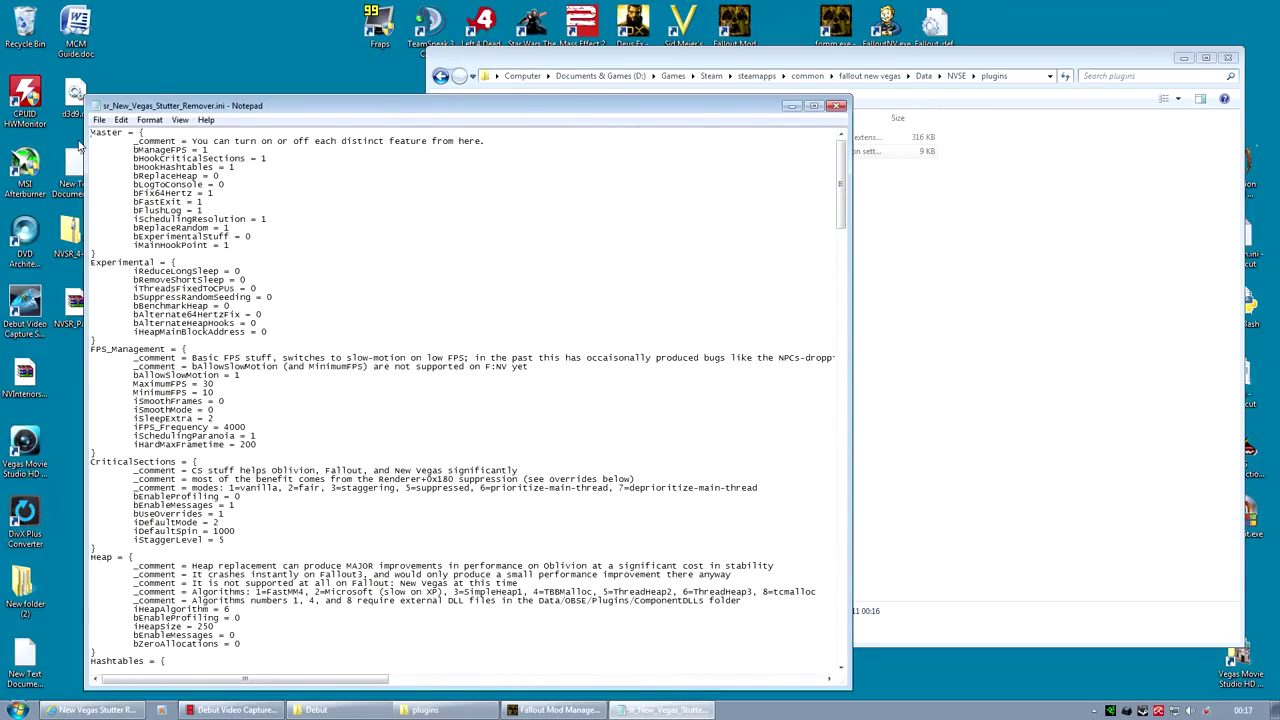
scroll(460, 400, "down", 20)
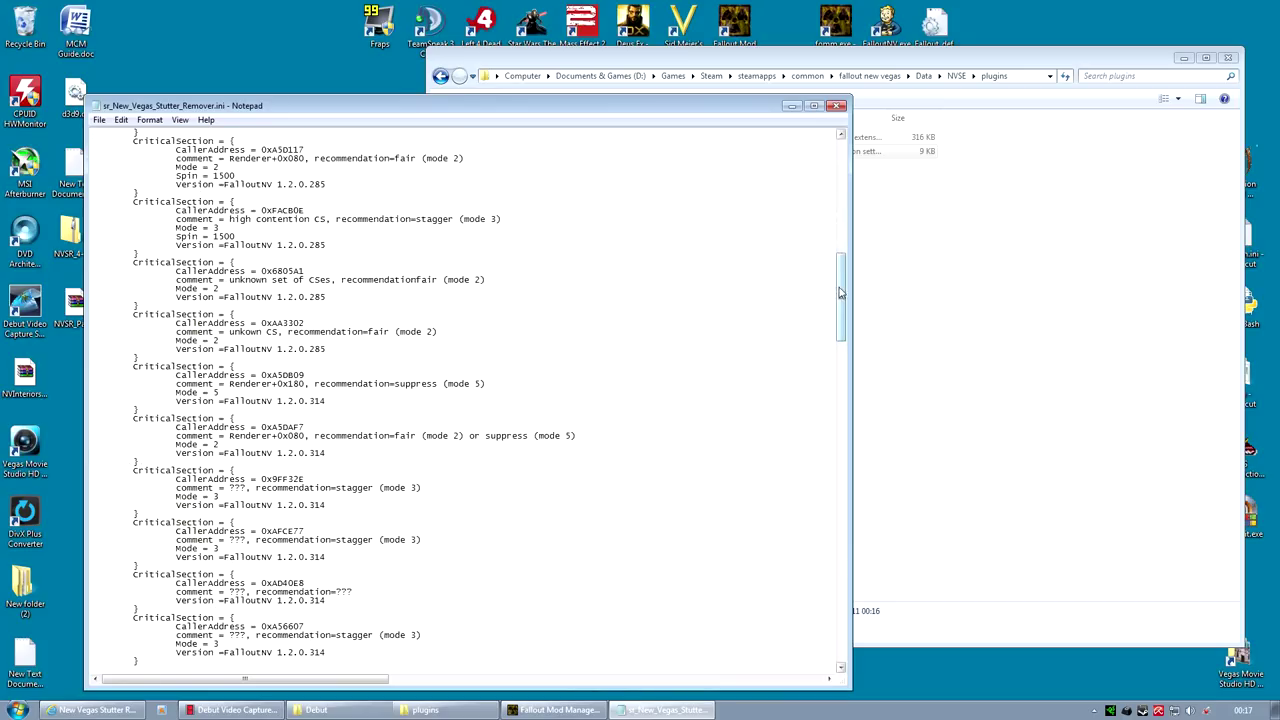
left_click_drag(840, 292, 527, 127)
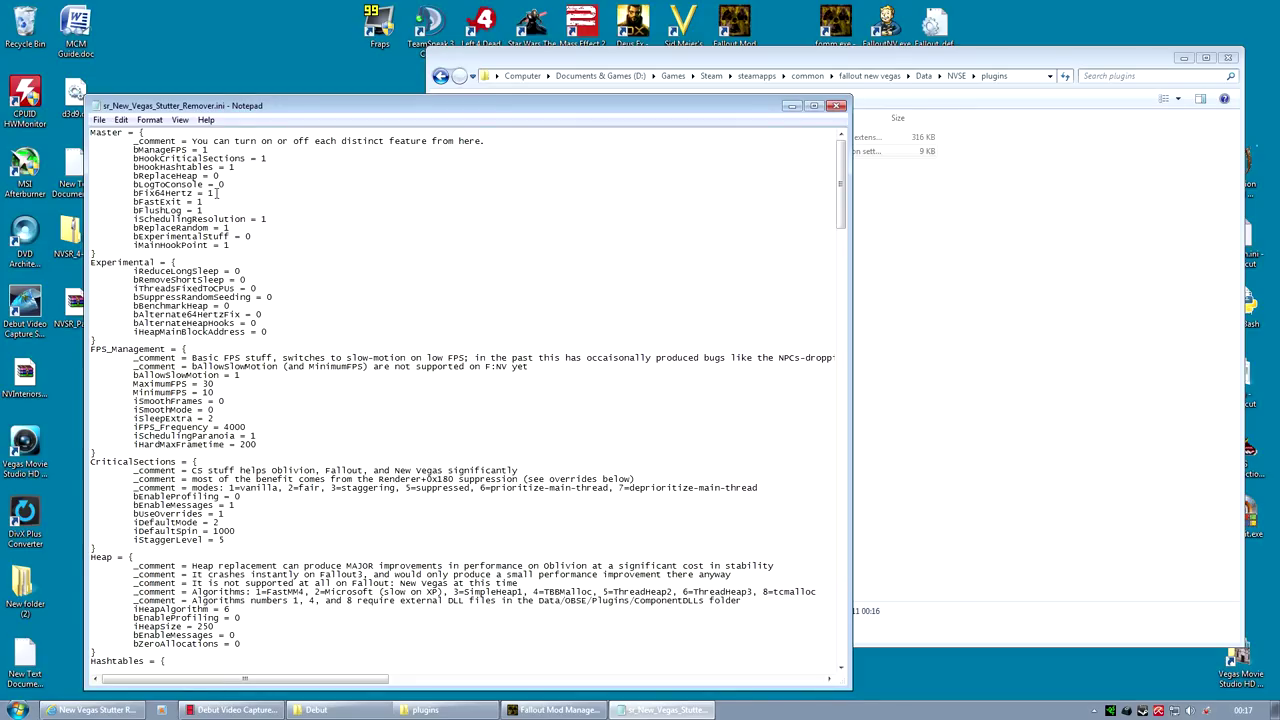
left_click_drag(217, 193, 125, 191)
left_click(217, 192)
left_click_drag(210, 150, 130, 150)
left_click(92, 348)
Step: Change MaximumFPS under FPS_Management from 30 to 80 in the stutter remover ini
left_click(193, 349, "shift")
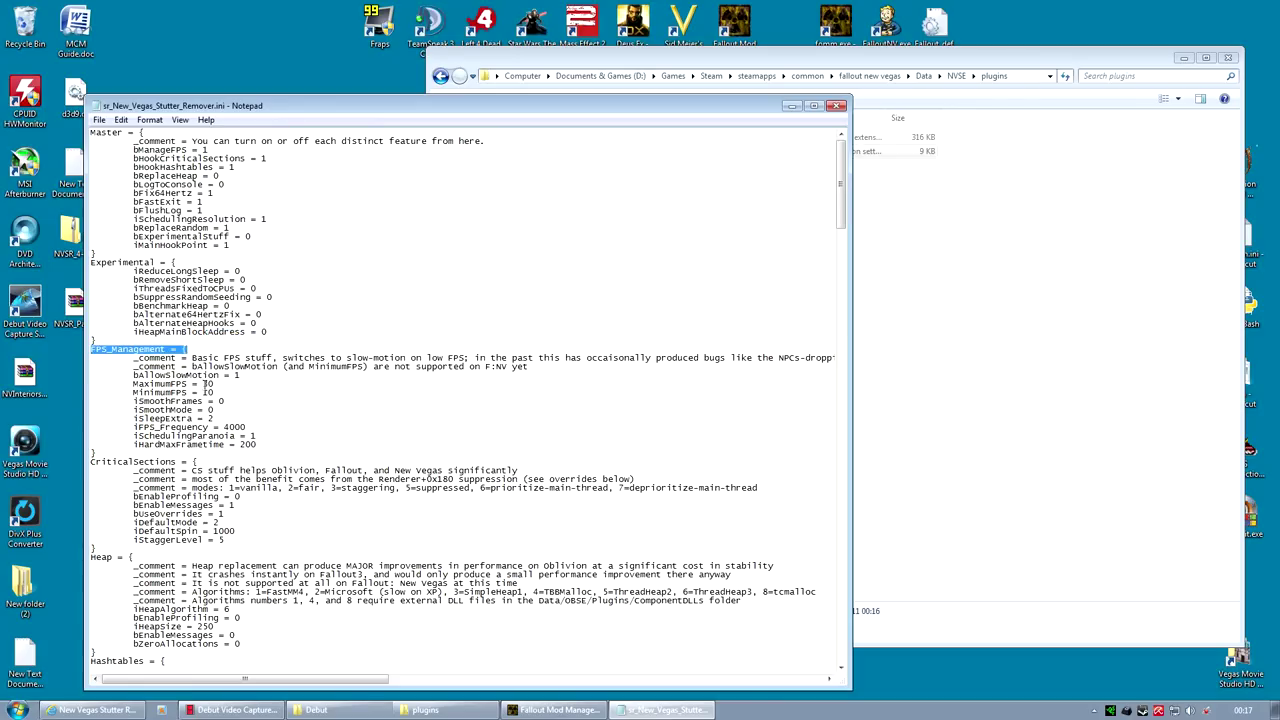
left_click_drag(214, 384, 133, 388)
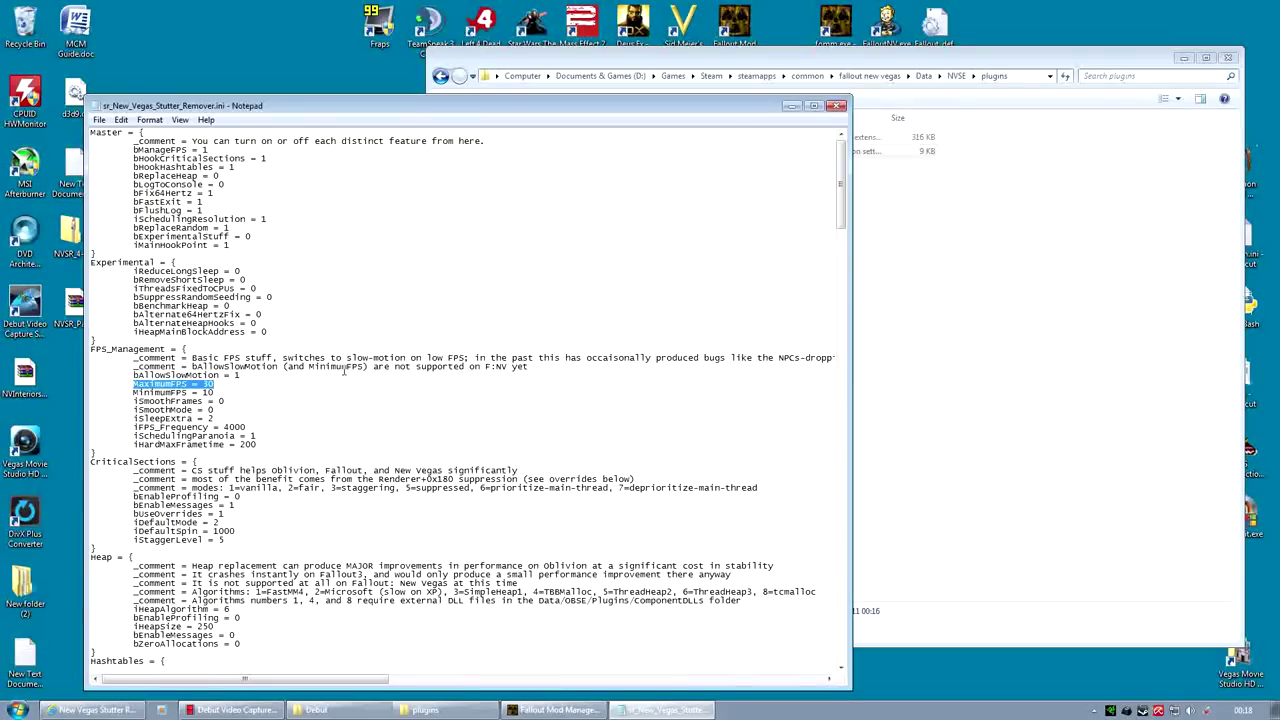
type("120")
key("ctrl+z")
key("Right")
key("BackSpace")
key("BackSpace")
type("120")
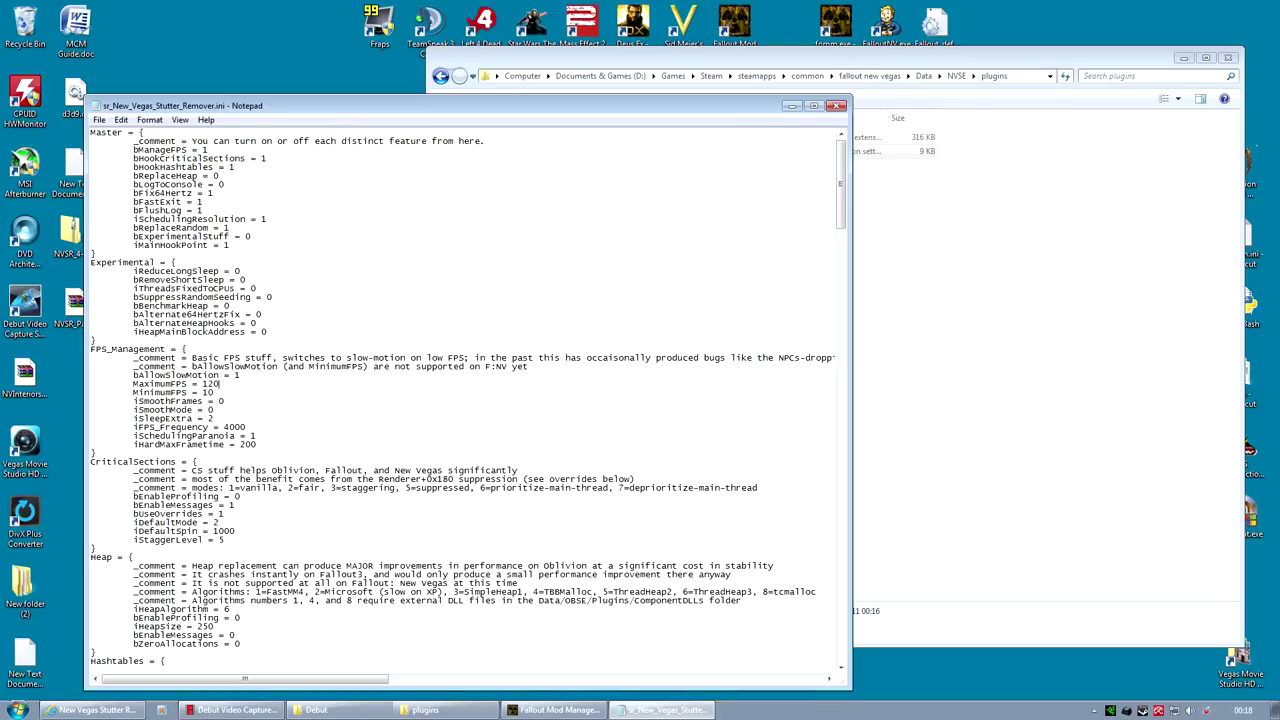
key("BackSpace")
key("BackSpace")
key("BackSpace")
type("60")
key("BackSpace")
key("BackSpace")
type("80")
Step: Save the stutter remover ini, close Notepad, and close the plugins folder window
left_click(99, 119)
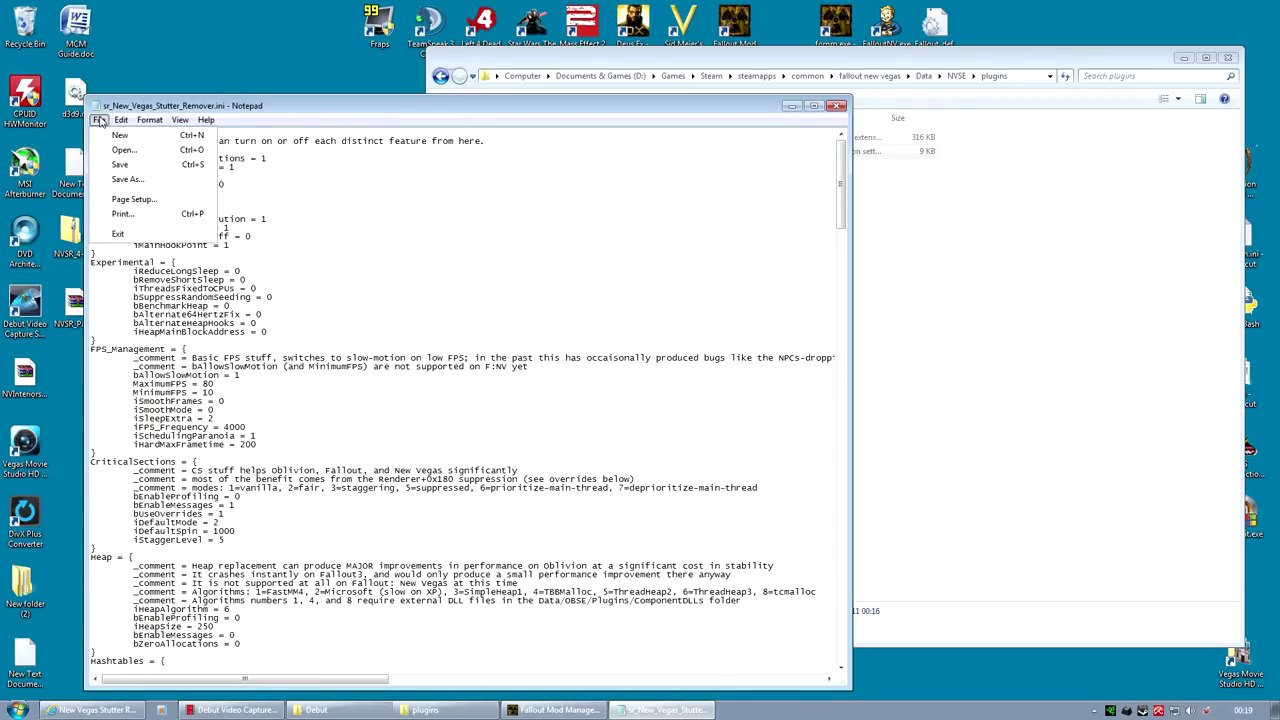
left_click(121, 165)
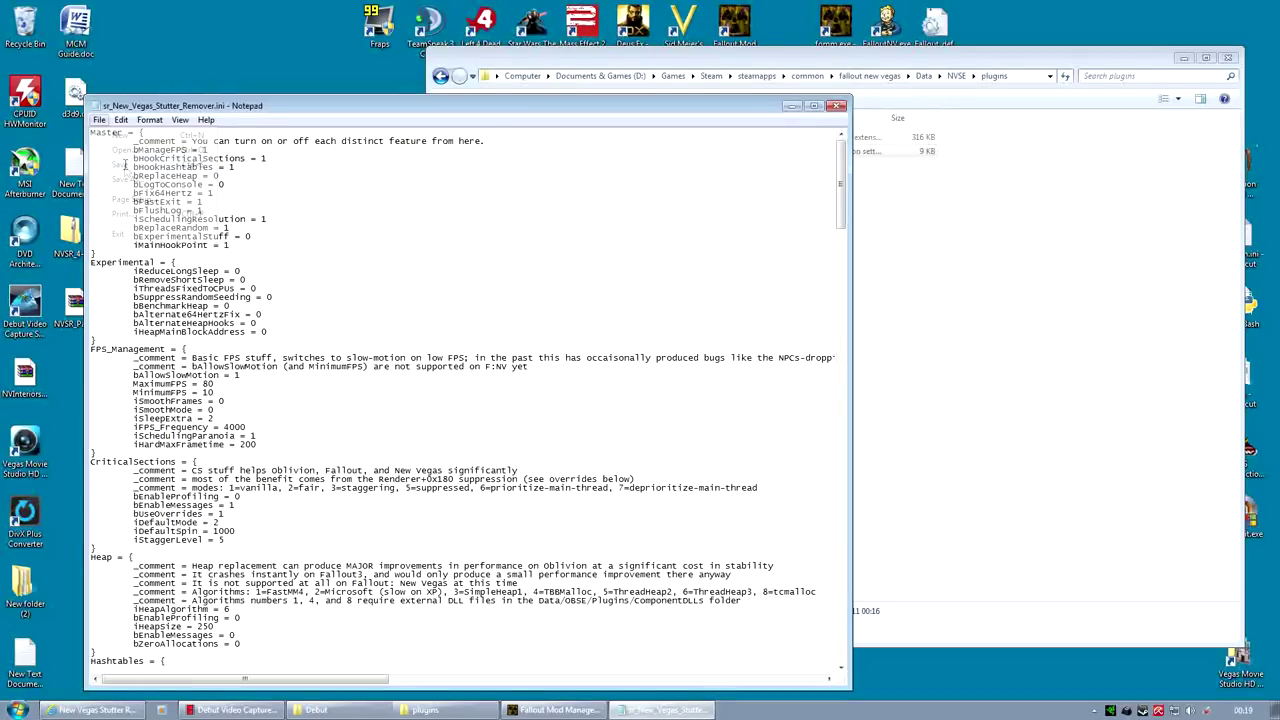
left_click(832, 106)
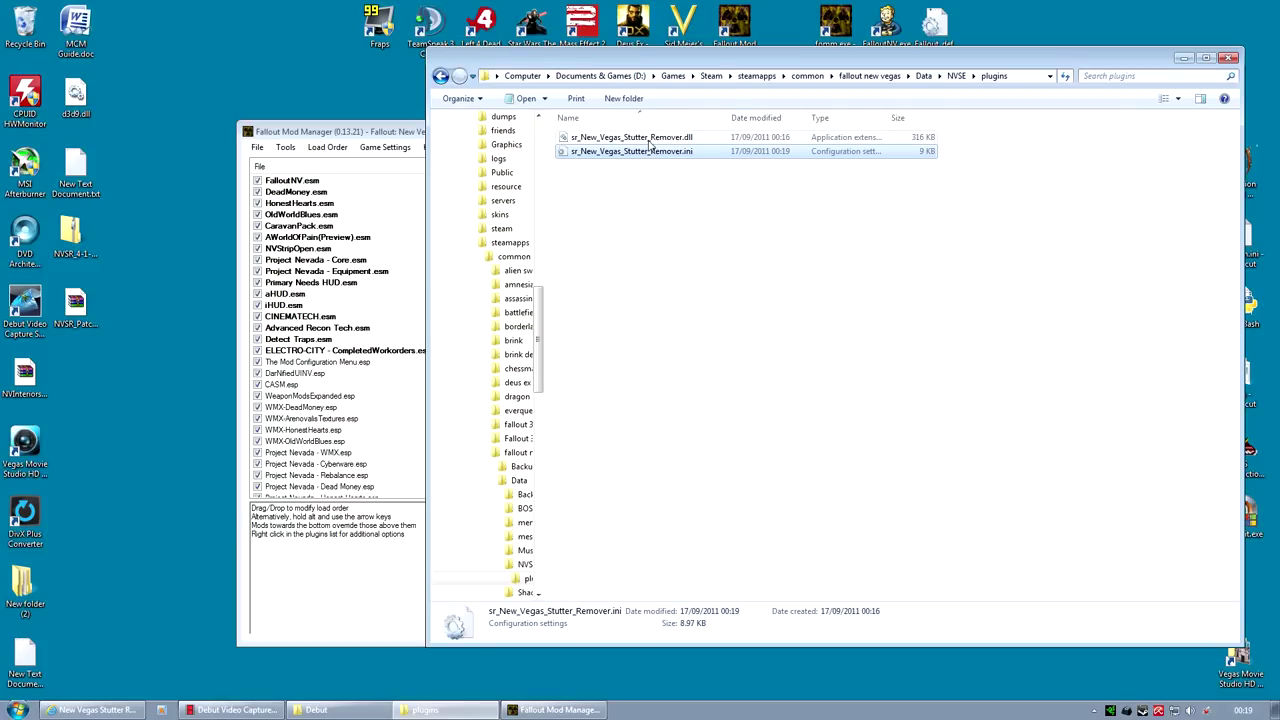
left_click(651, 200)
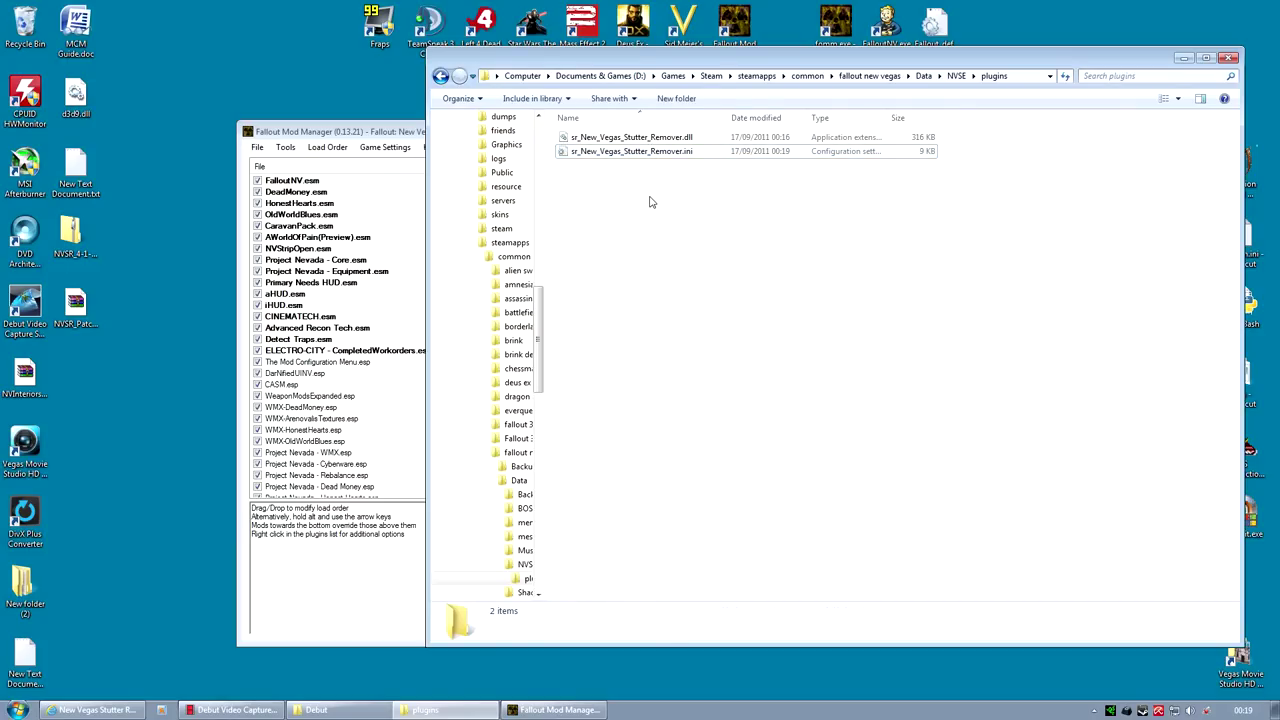
left_click(1230, 58)
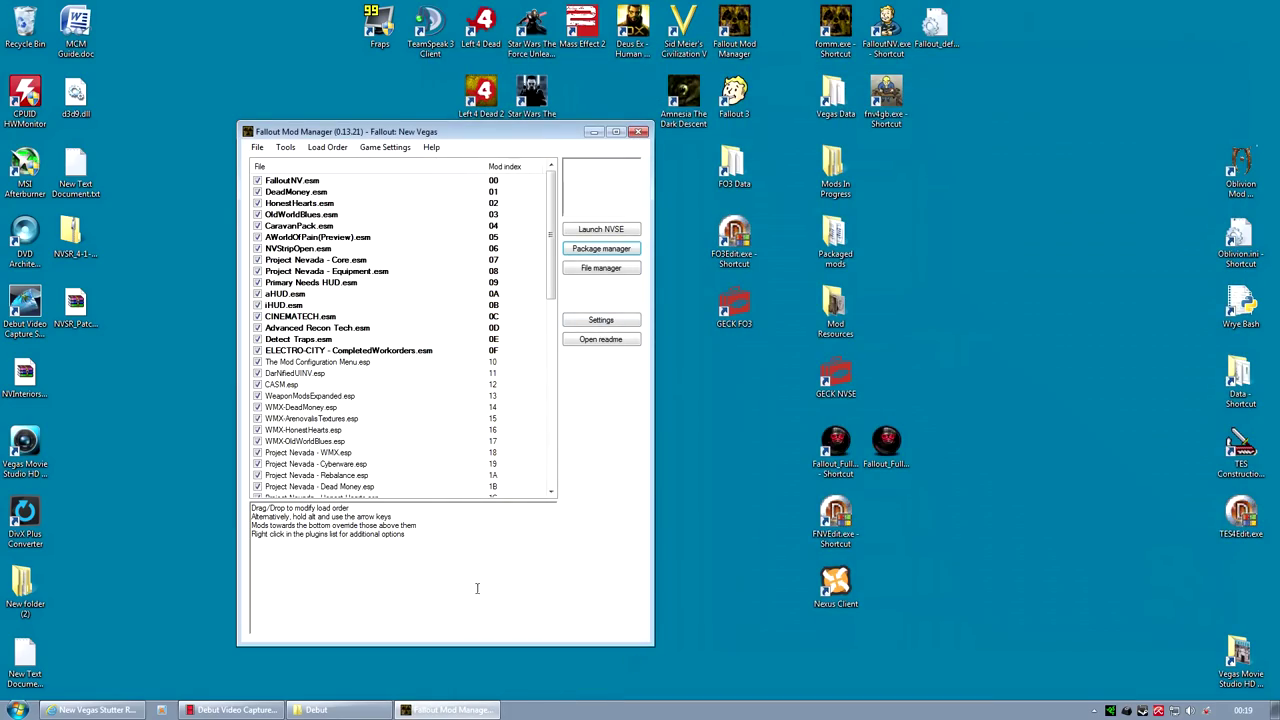
Step: Launch the game with NVSE and walk around the AMMO shop to test smoothness
left_click(606, 229)
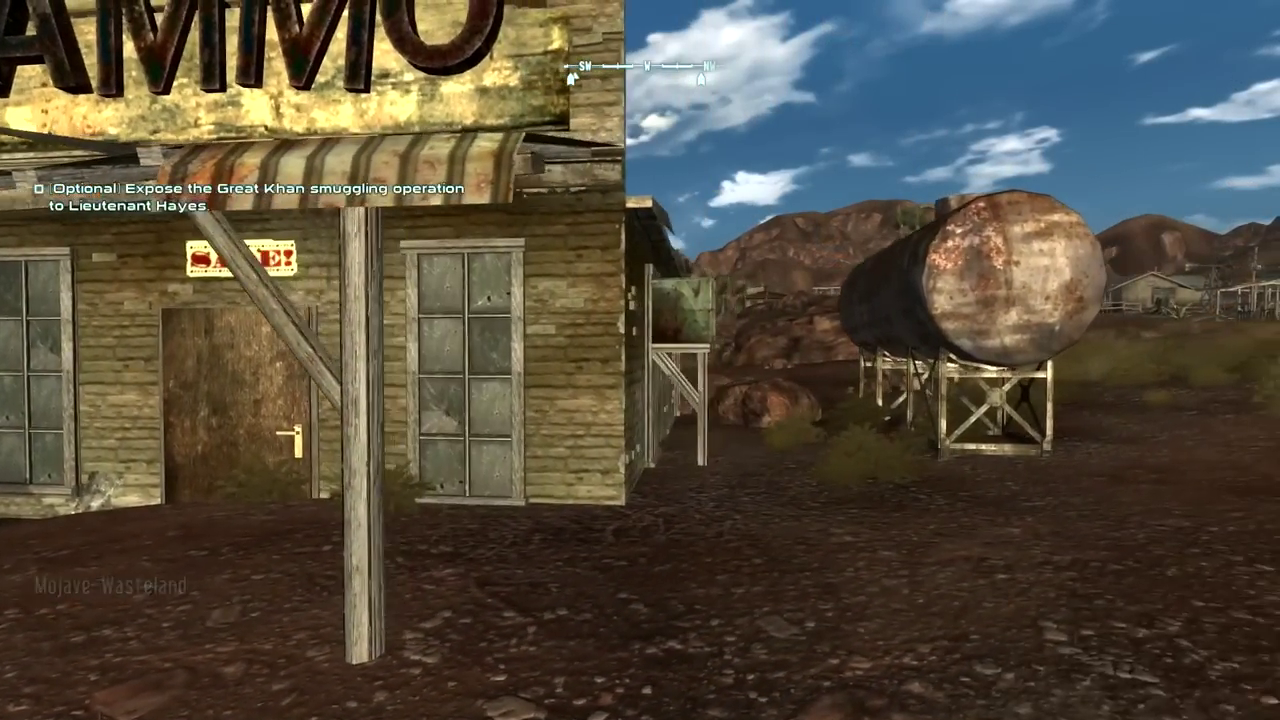
key("w")
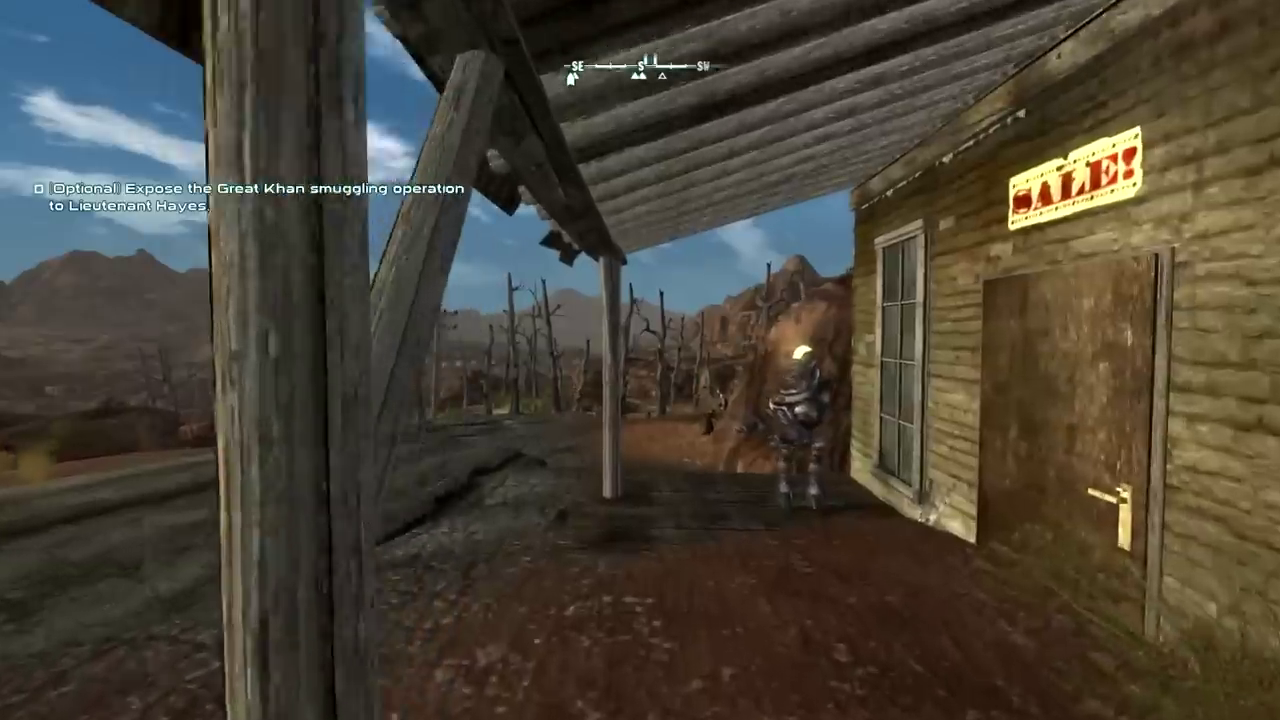
key("s")
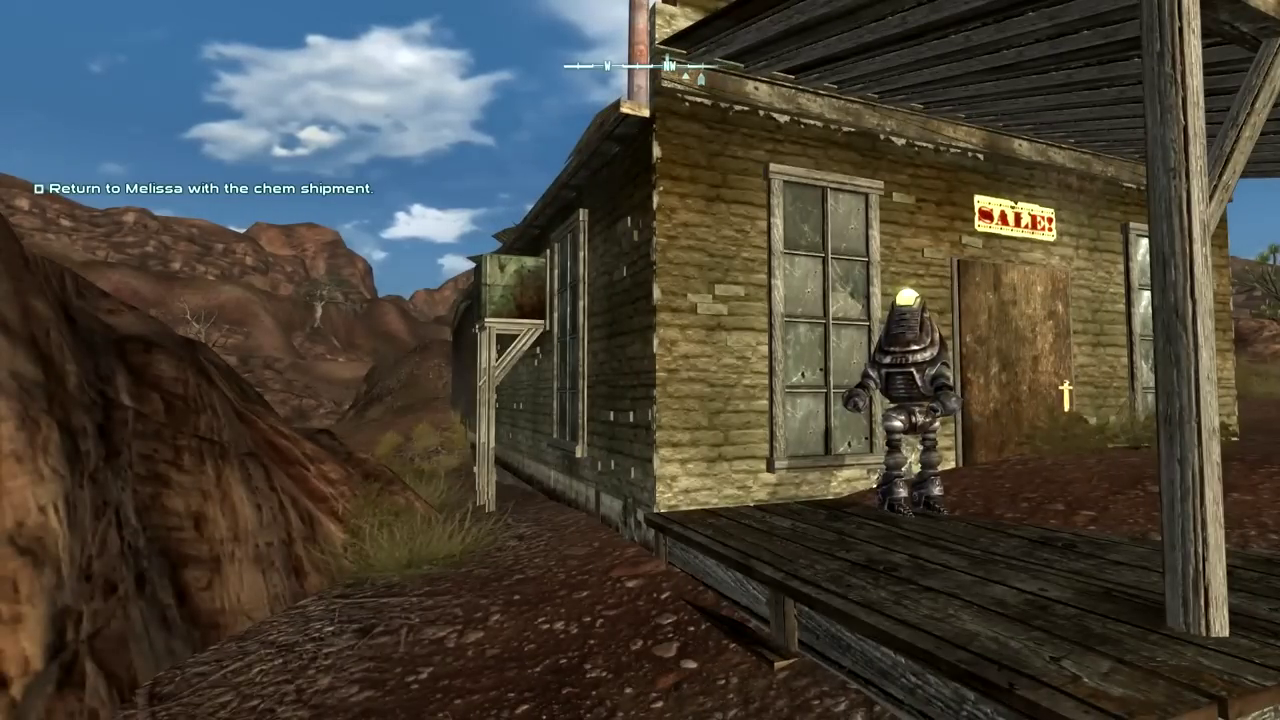
key("d")
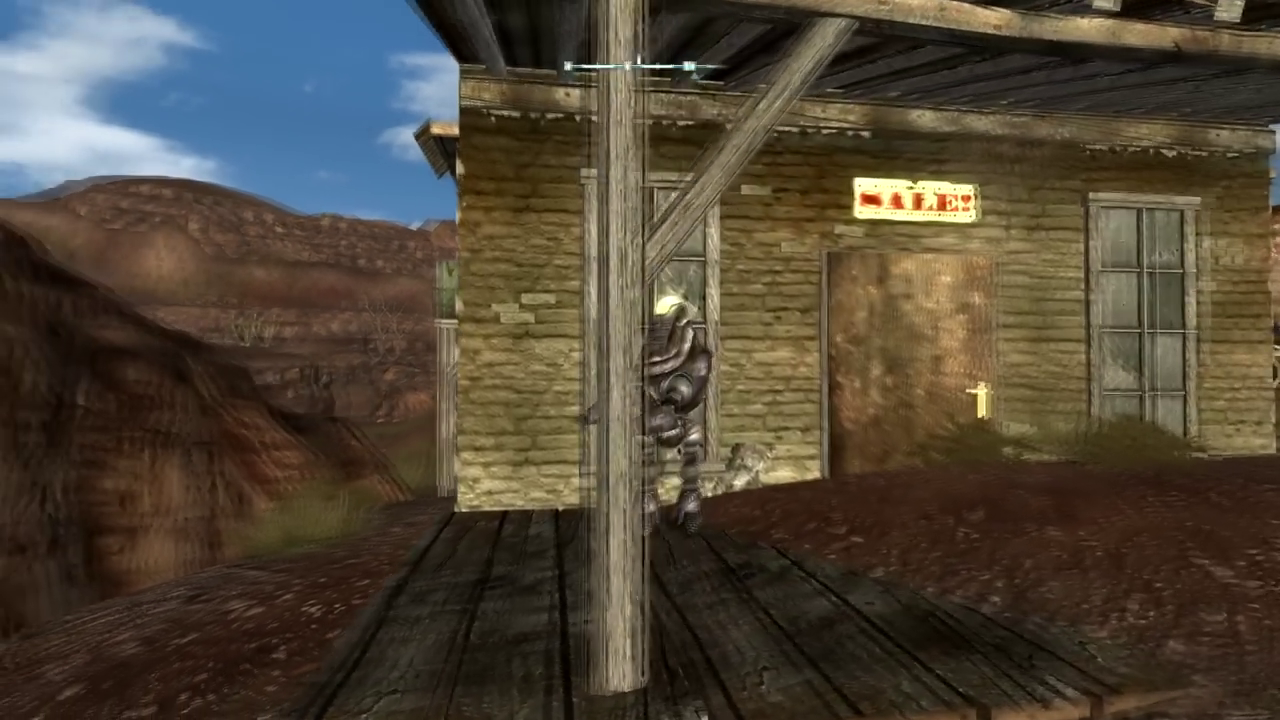
key("d")
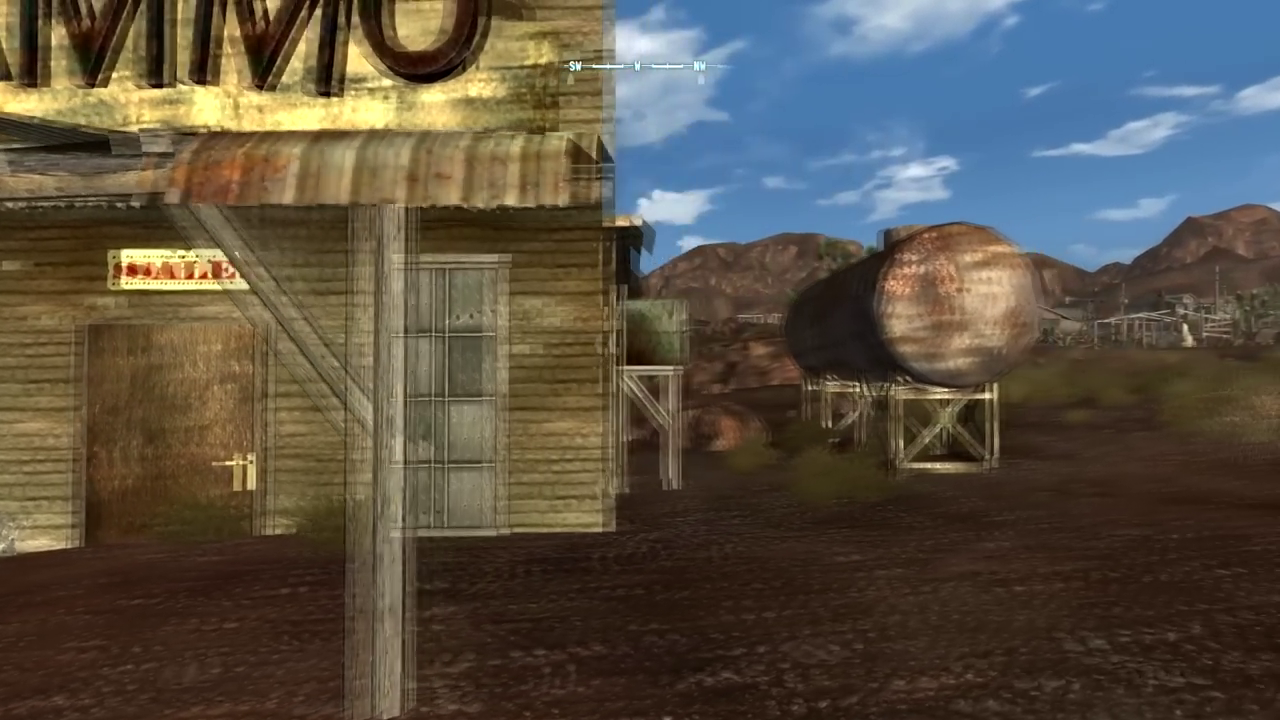
key("d")
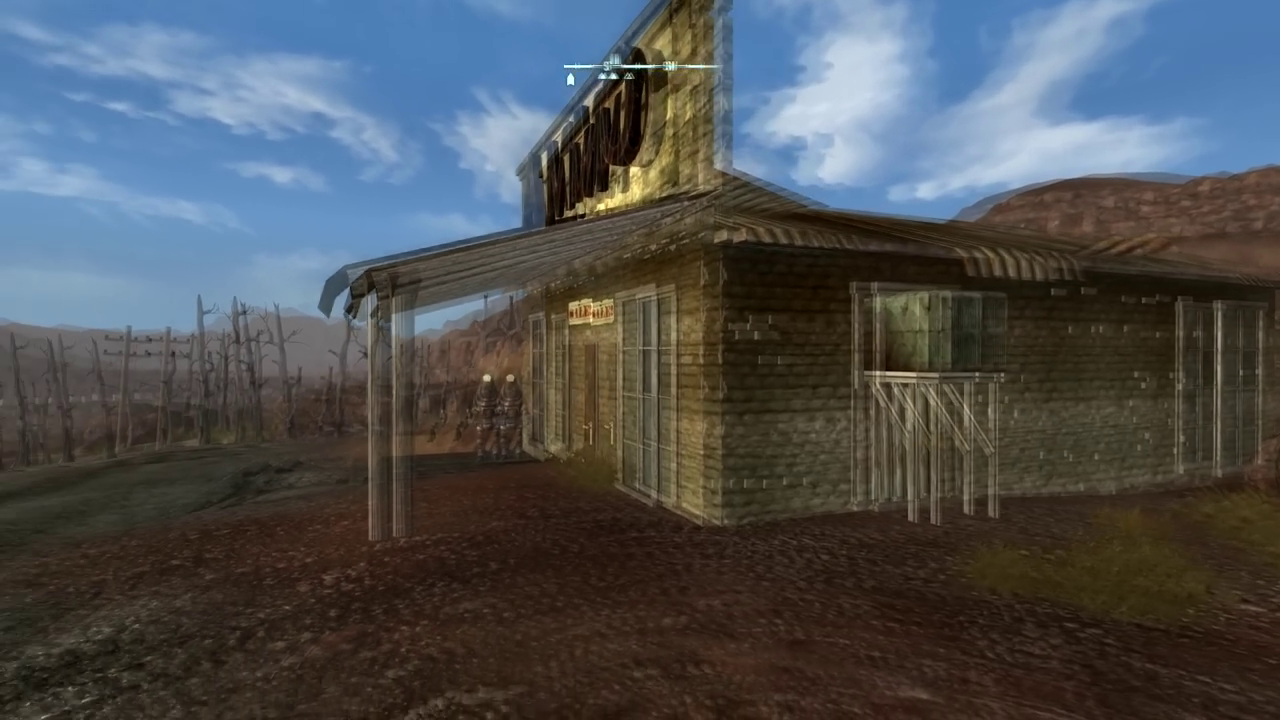
key("d")
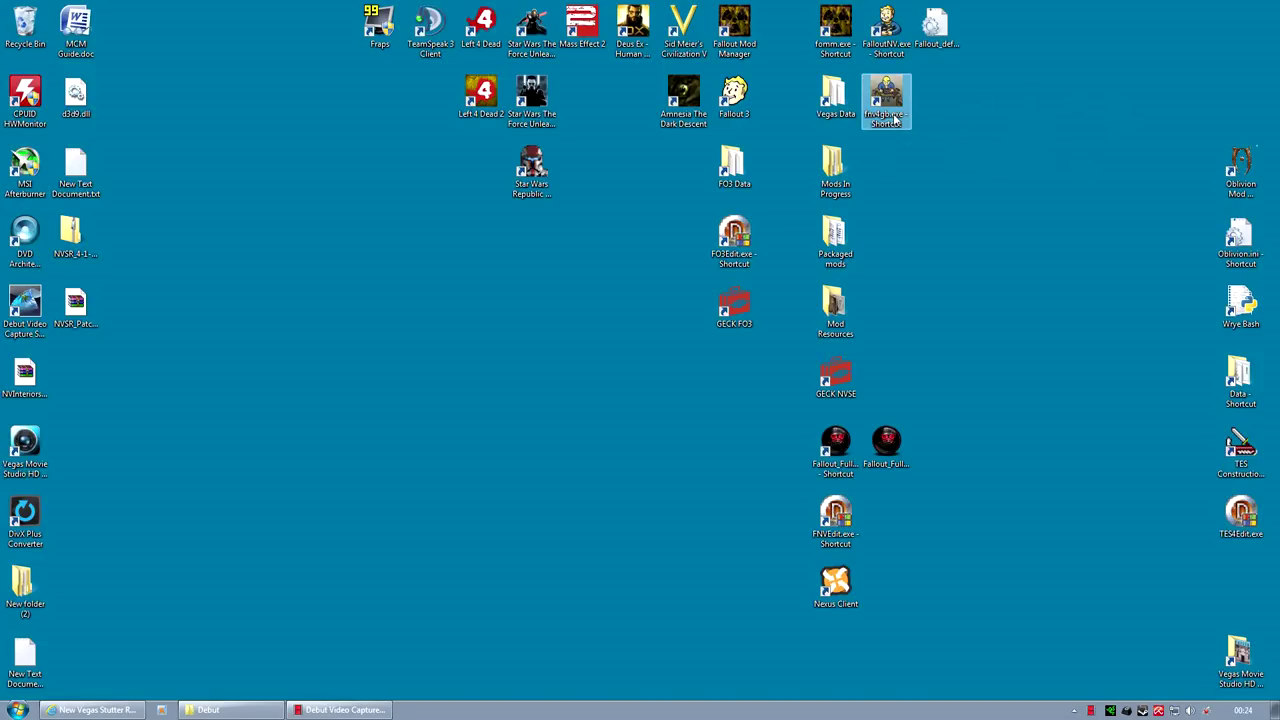
Step: Set the Fallout: New Vegas Launcher display resolution to 1920x1080
left_click(886, 28)
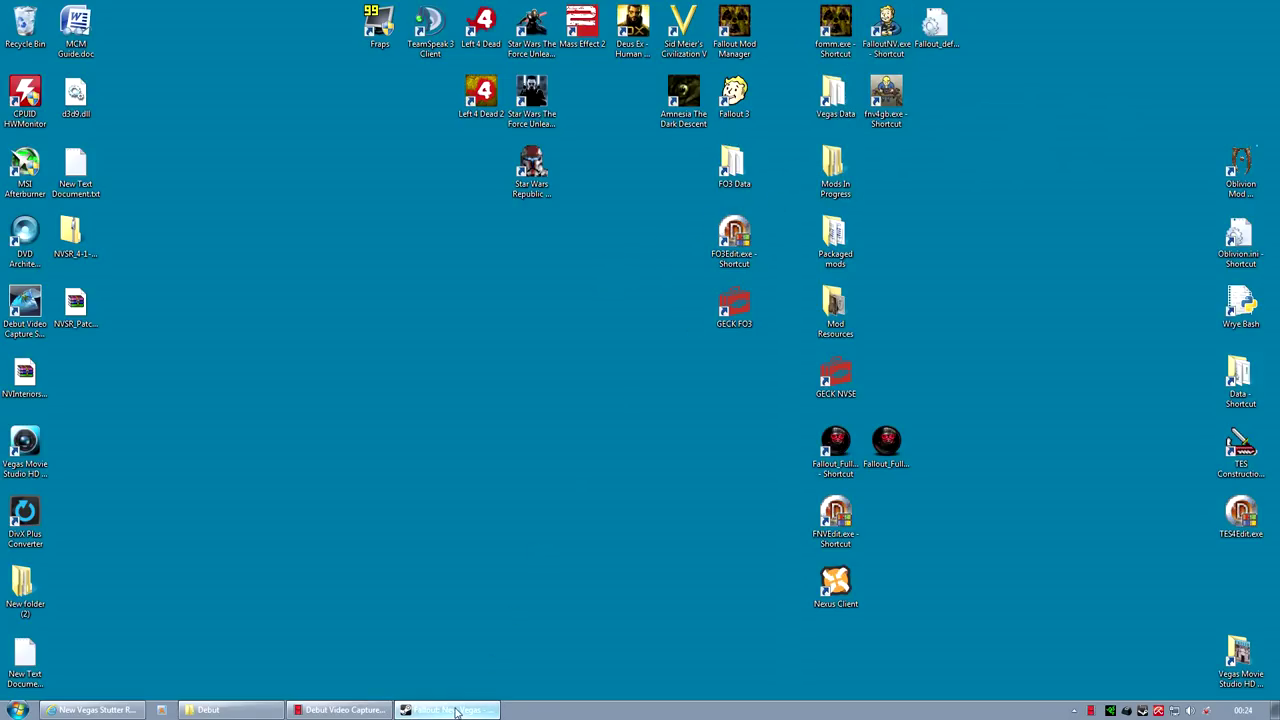
left_click(893, 40)
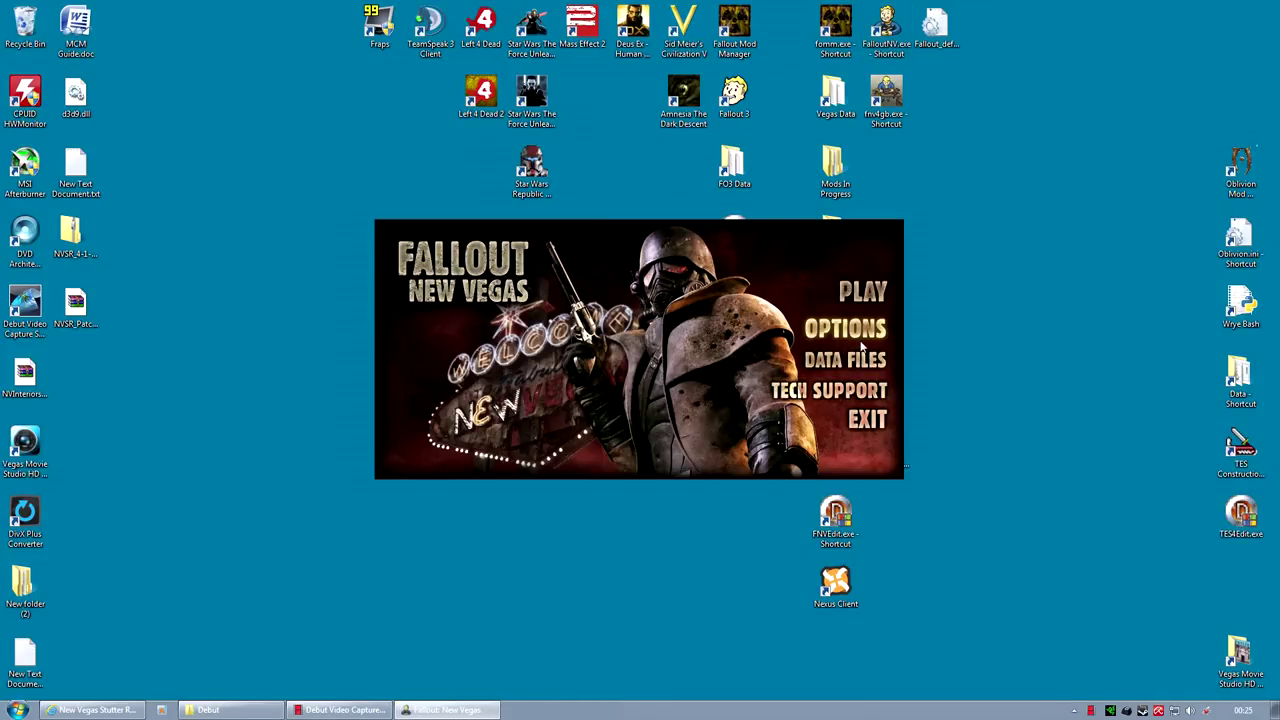
left_click(790, 330)
left_click(508, 427)
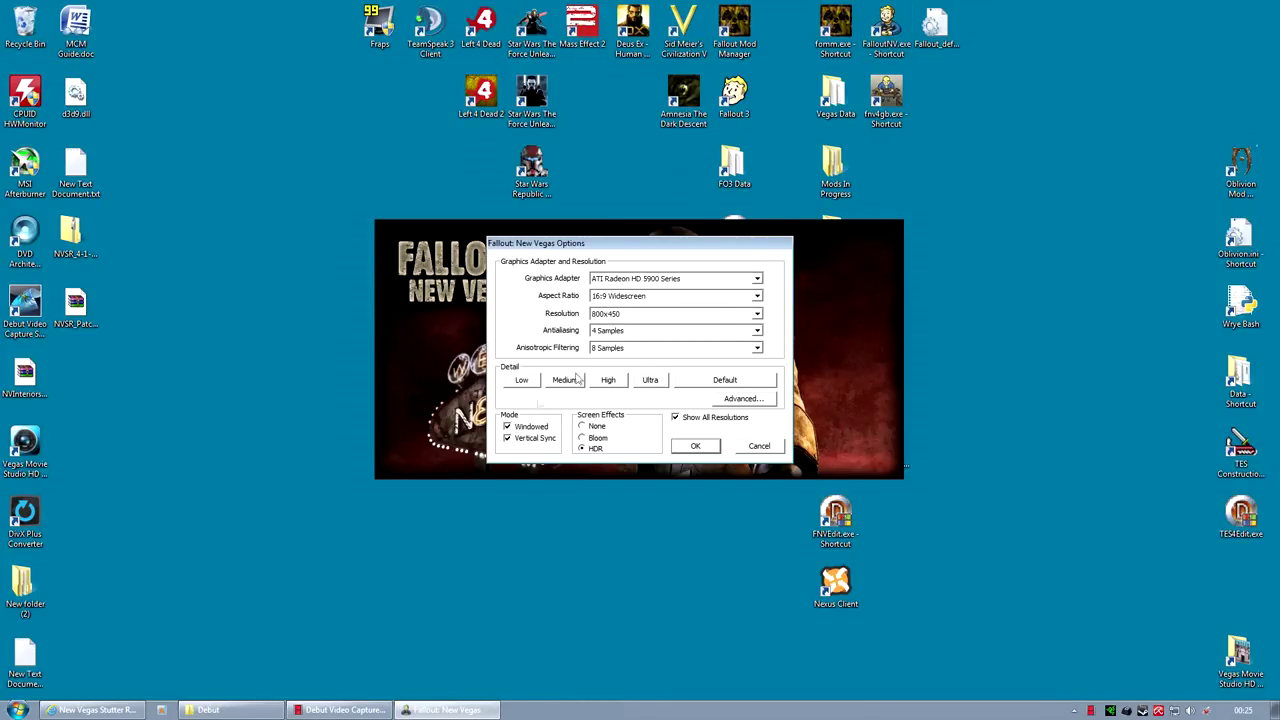
left_click(757, 316)
left_click(695, 352)
left_click(695, 446)
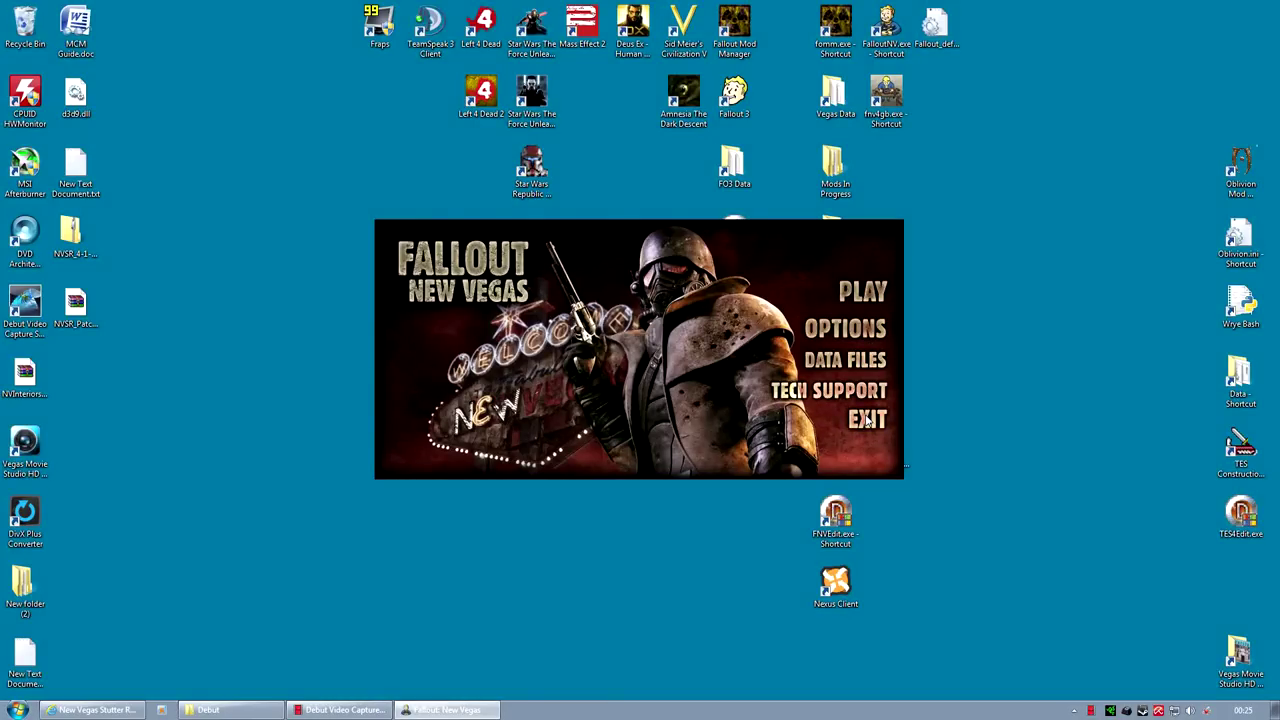
Step: Exit the launcher and start the game from the other Fallout desktop shortcut
left_click(868, 421)
left_click(832, 450)
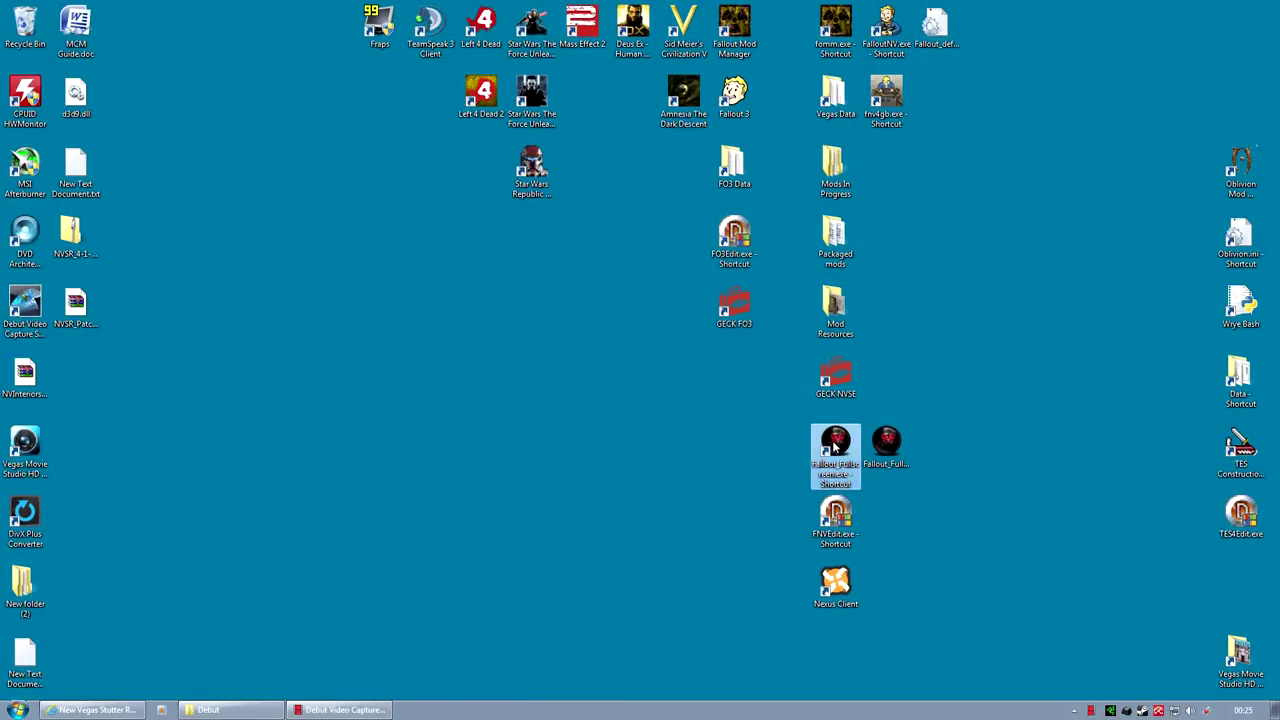
double_click(828, 450)
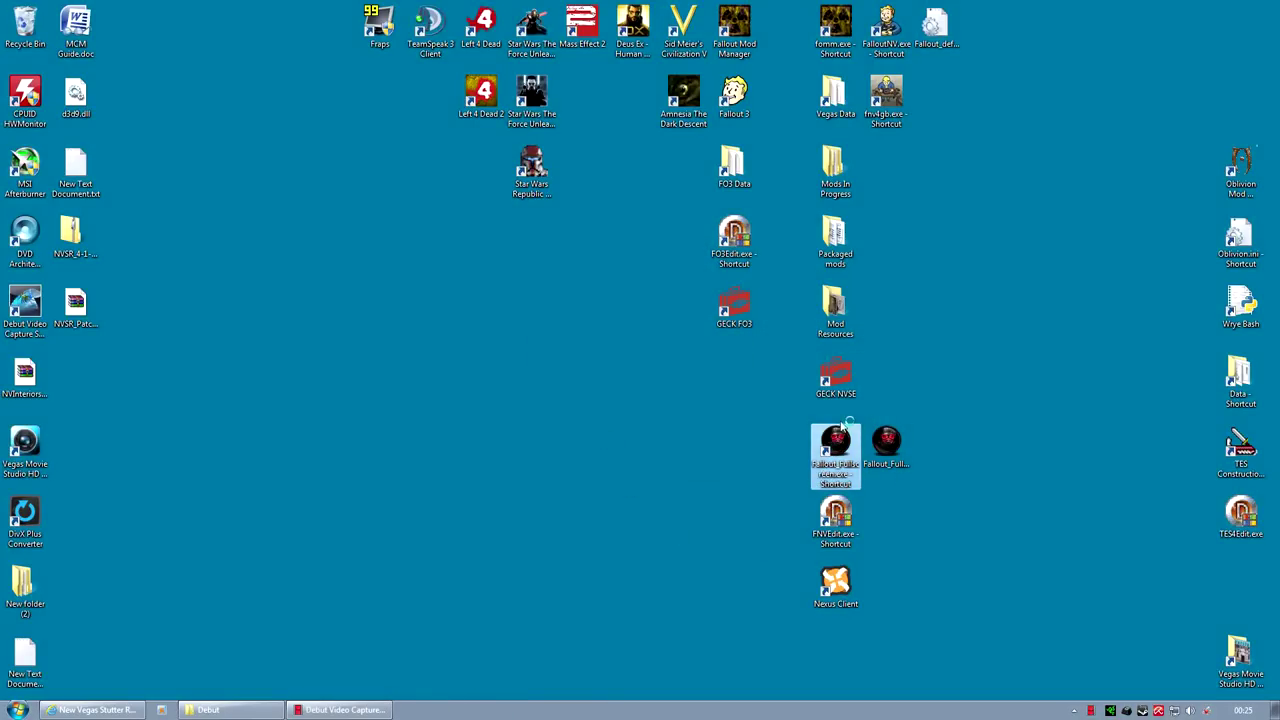
Step: Launch Fallout: New Vegas, then walk to the AMMO store and look along the porch toward the desert
double_click(843, 424)
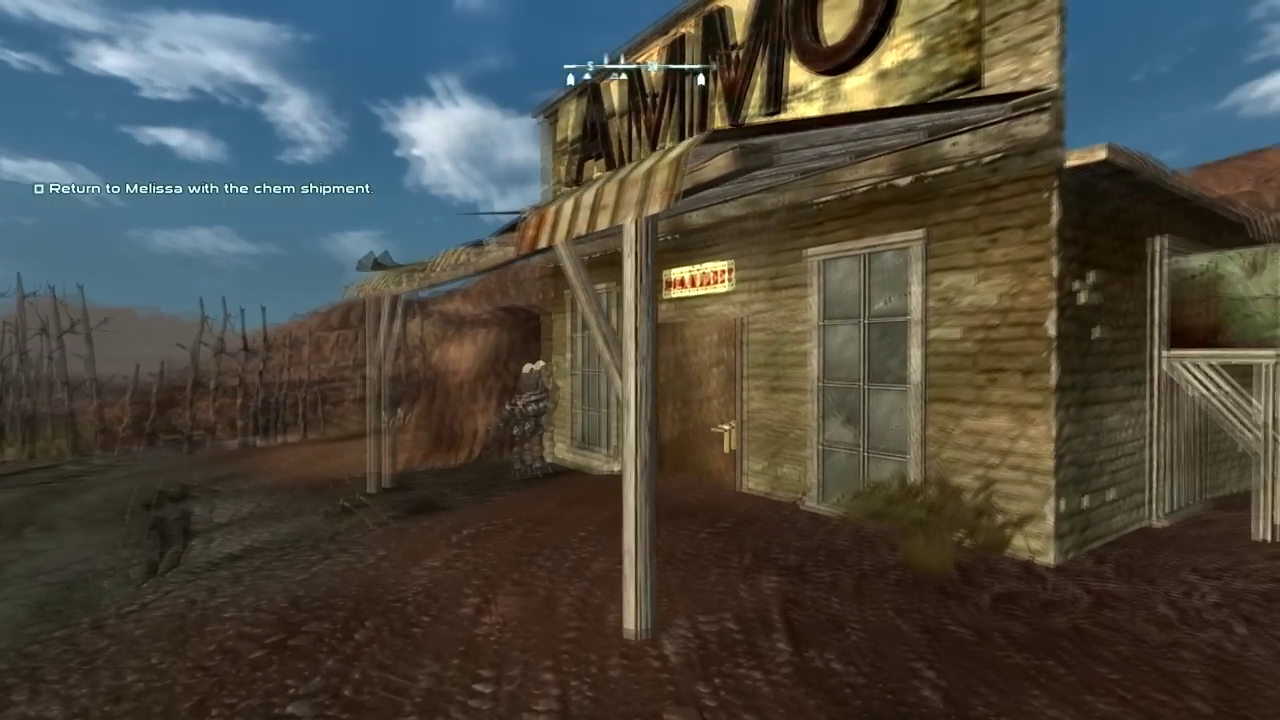
key("w")
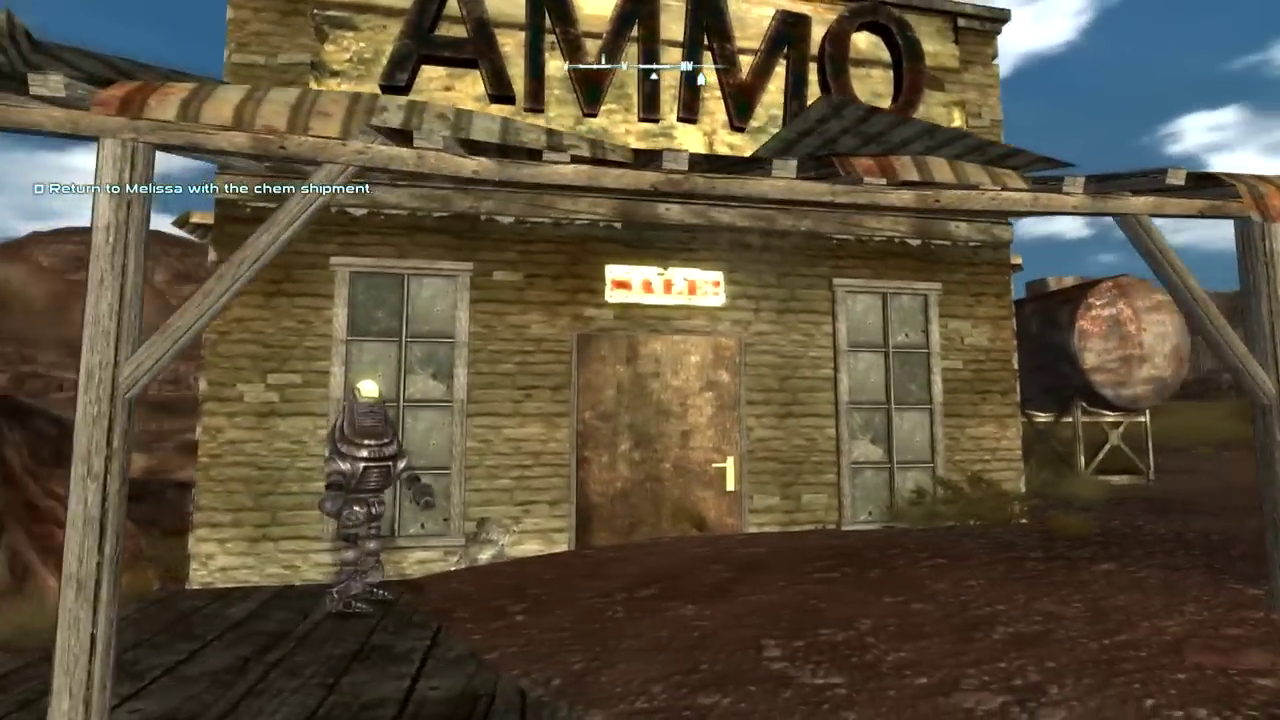
key("w")
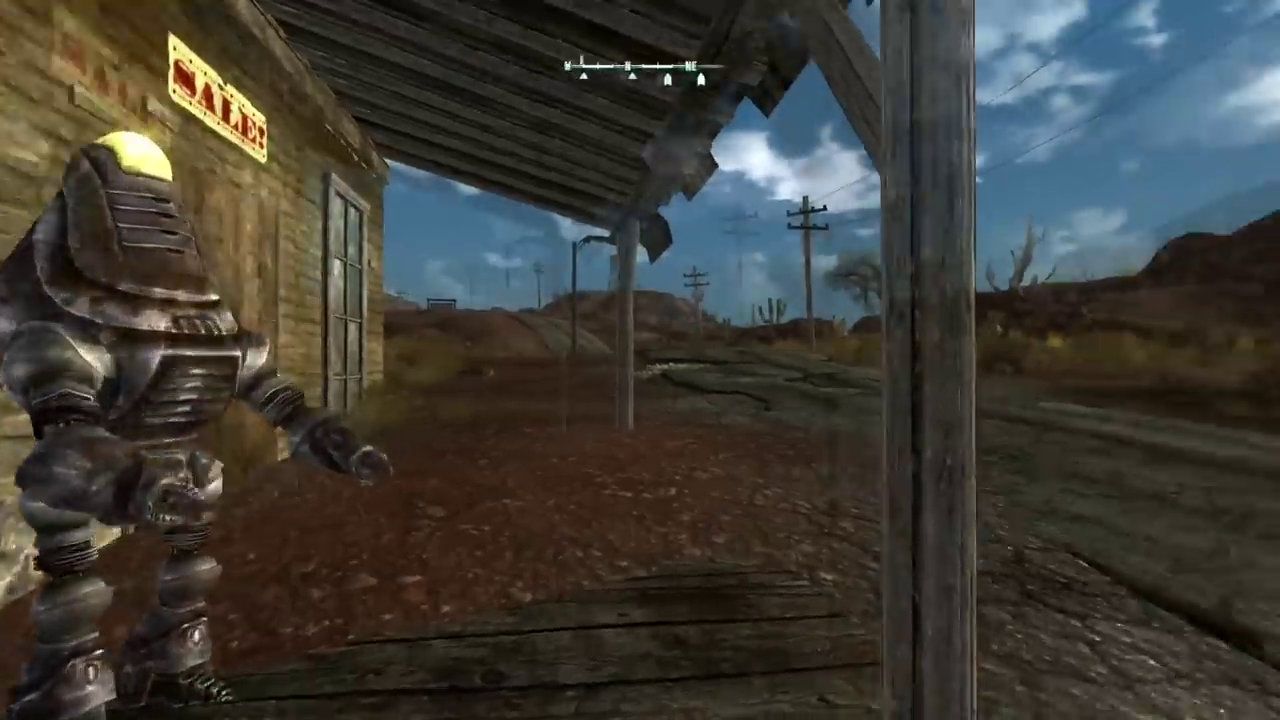
key("w")
key("w")
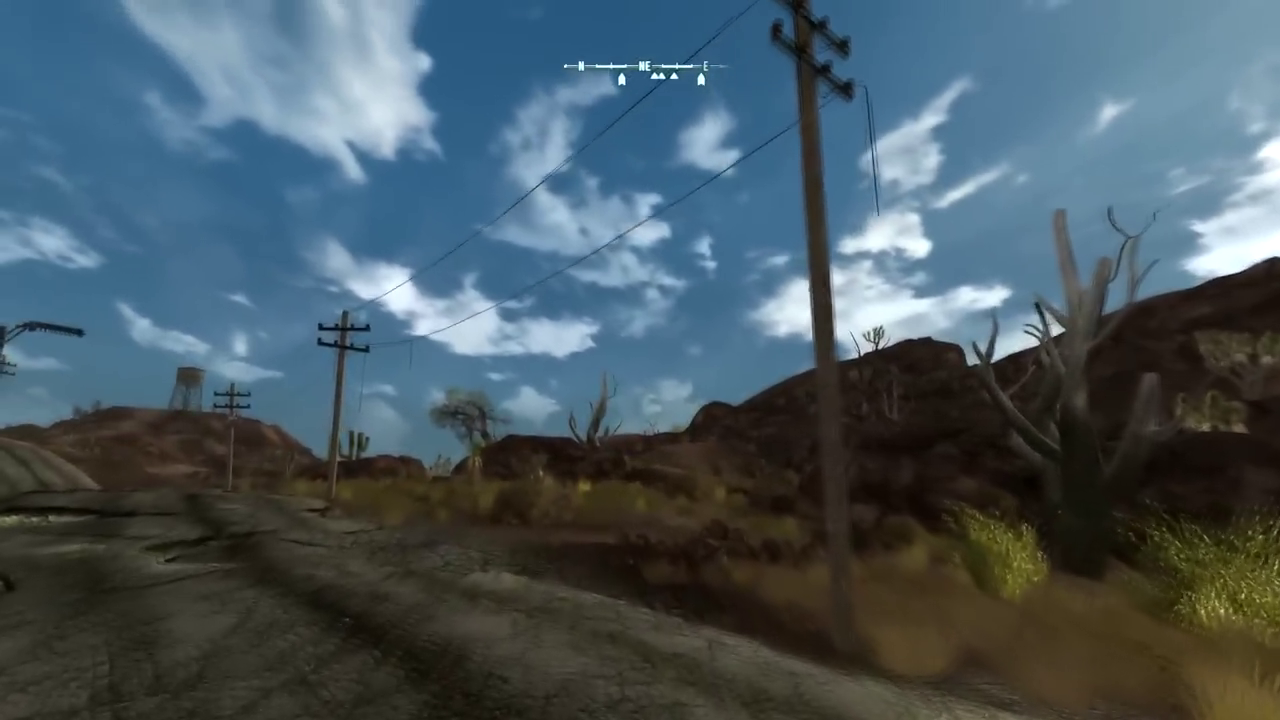